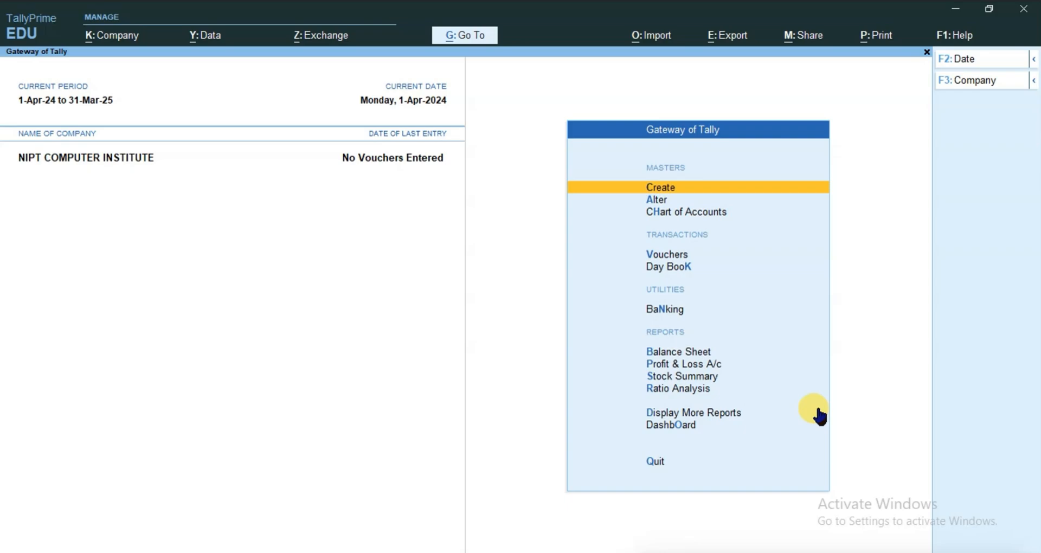
Start a new purchase voucher for the company
key("Down")
key("Down")
key("Down")
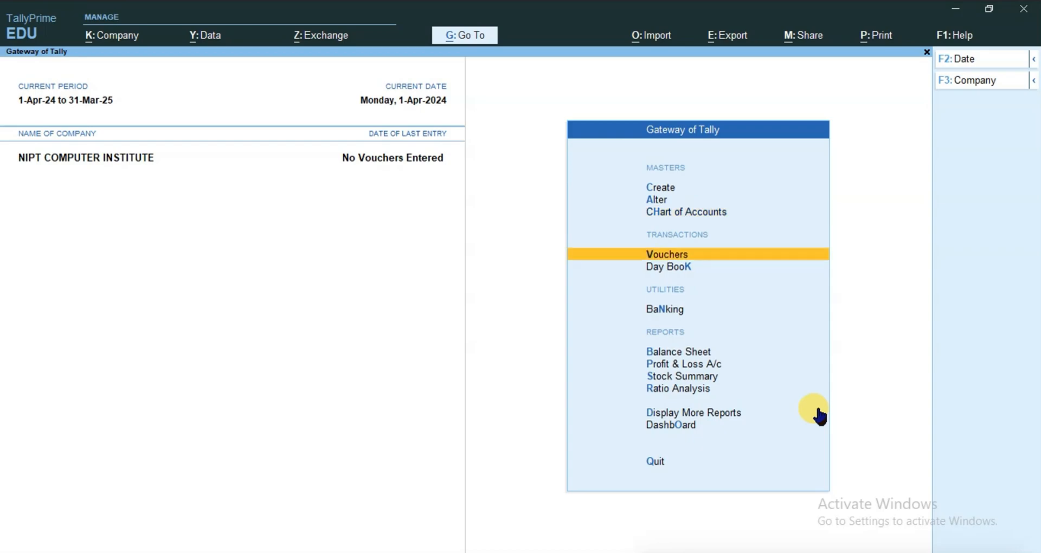
key("Return")
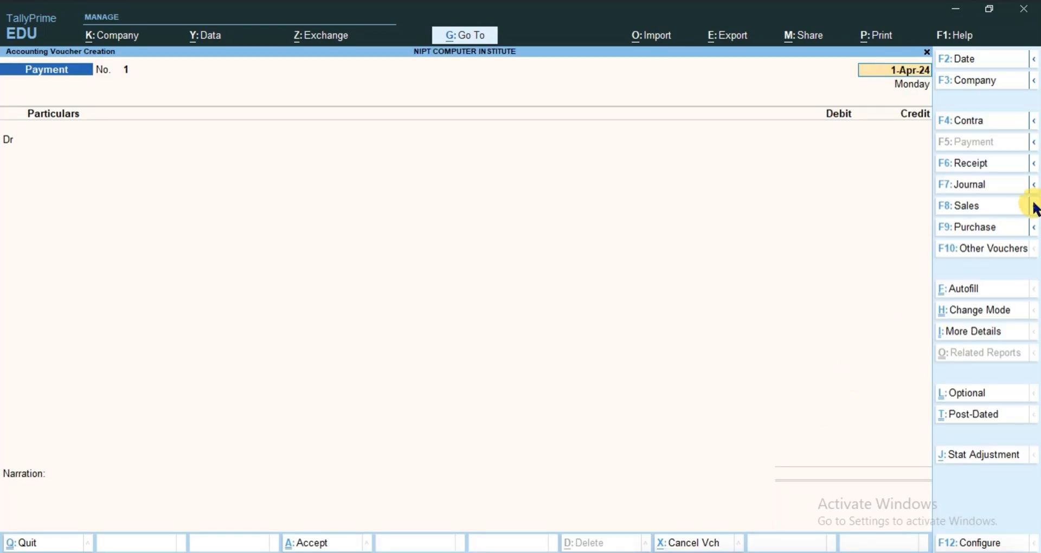
left_click(967, 226)
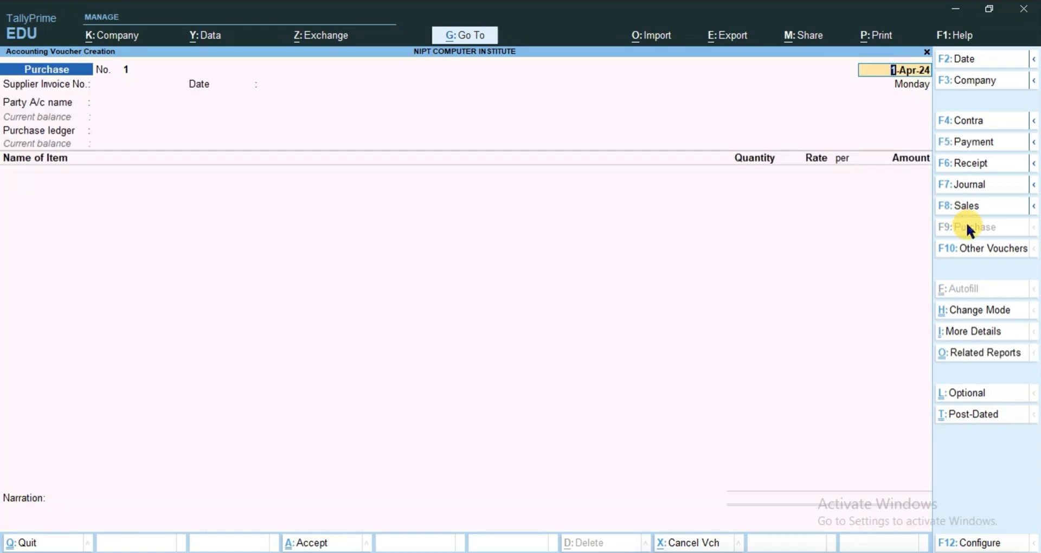
Set the supplier invoice number to 101 and accept 1-Apr-24 as both the voucher date and the invoice date
key("Return")
type("101")
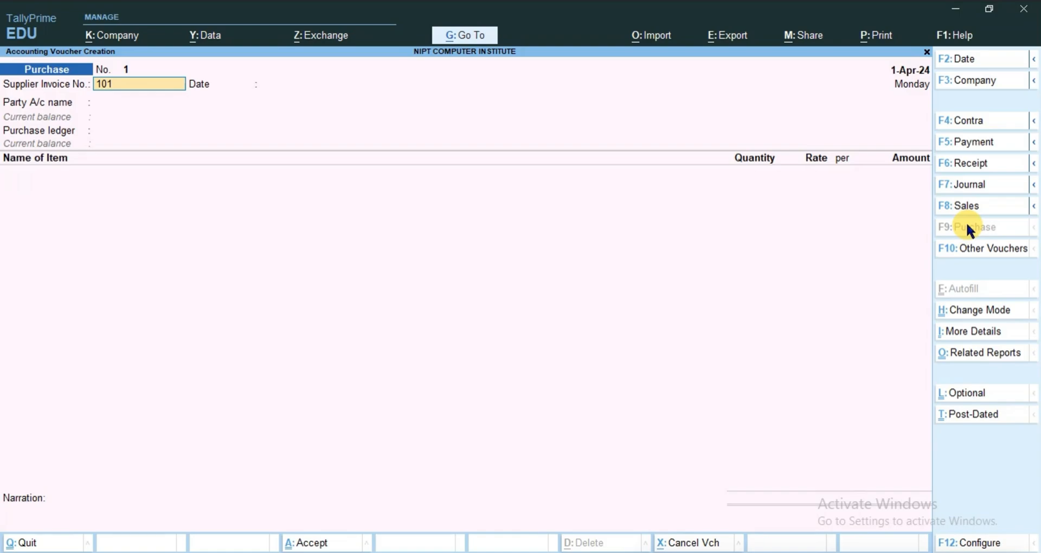
key("Return")
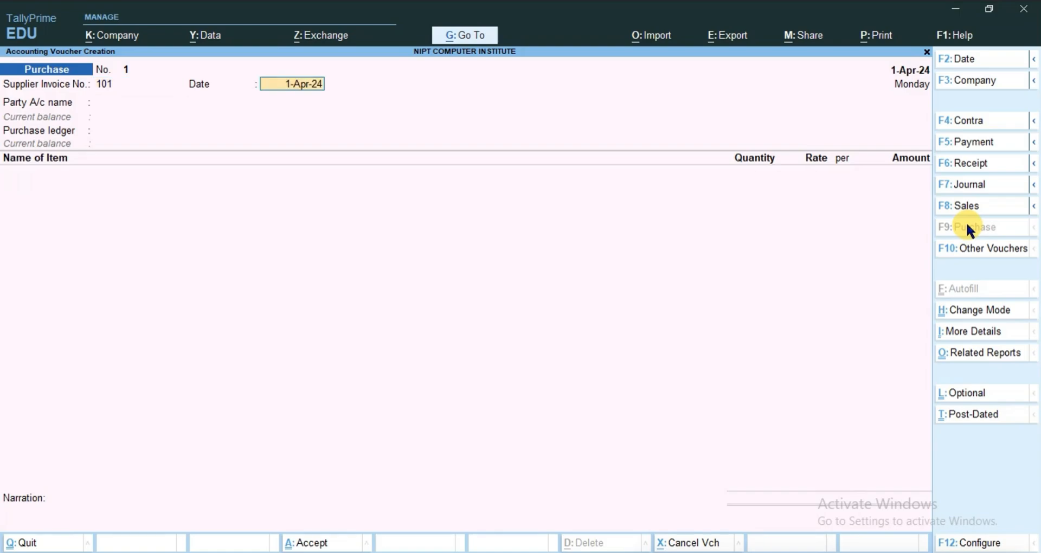
key("Return")
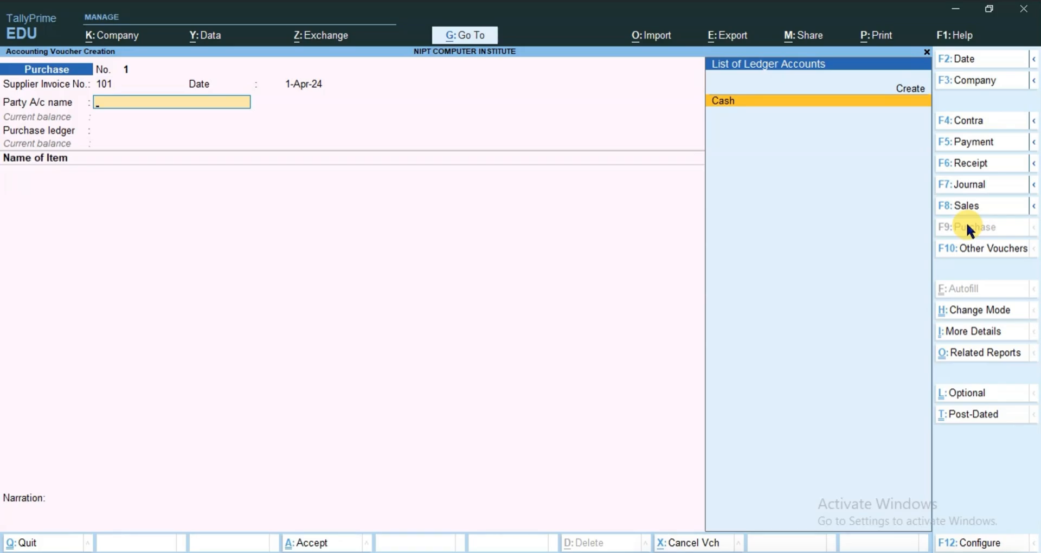
Create a new ledger for the party account named Muskan Enterprises, grouped under Sundry Creditors
key("Up")
key("Return")
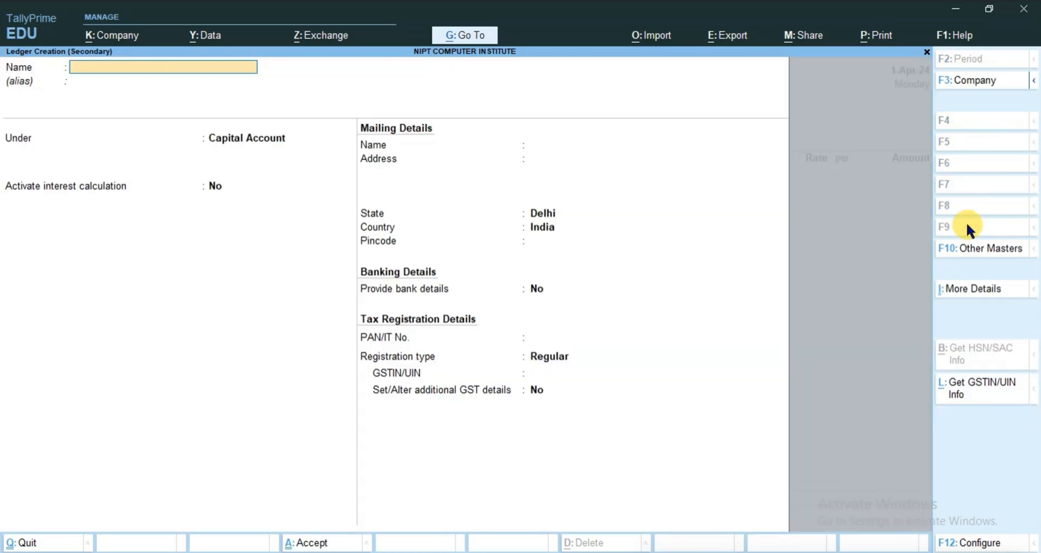
type("Muskan Enterprises")
key("Return")
type("S")
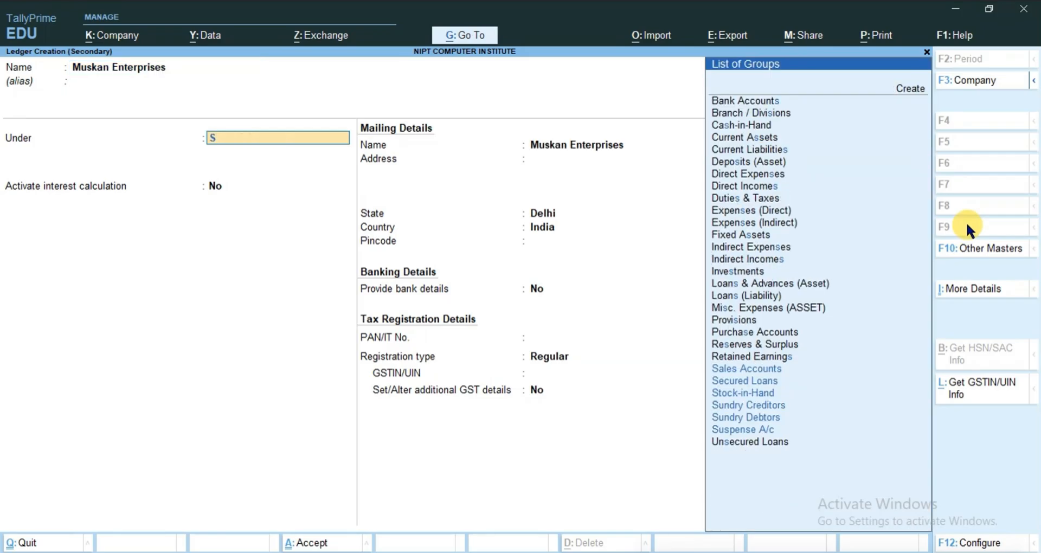
type("u")
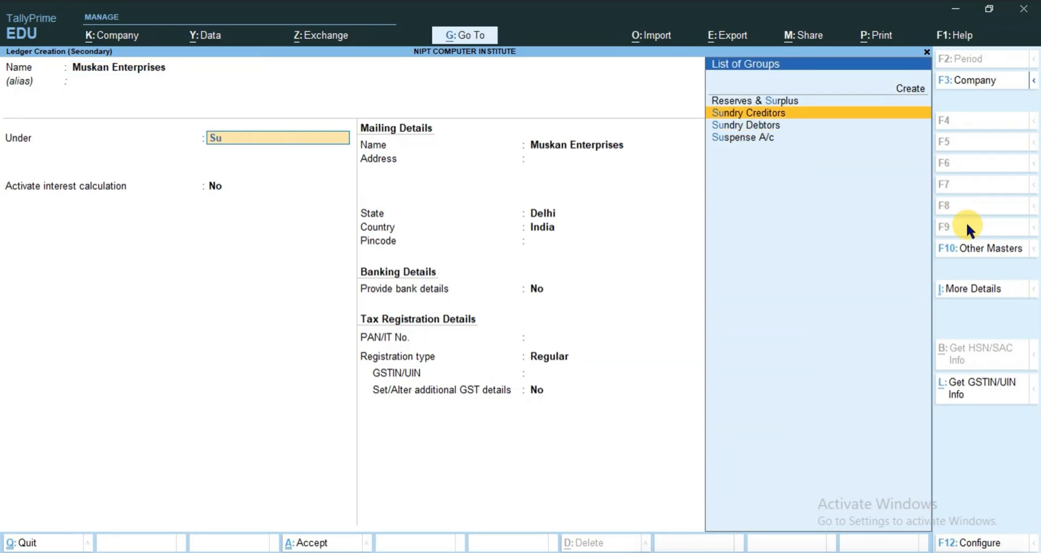
key("Return")
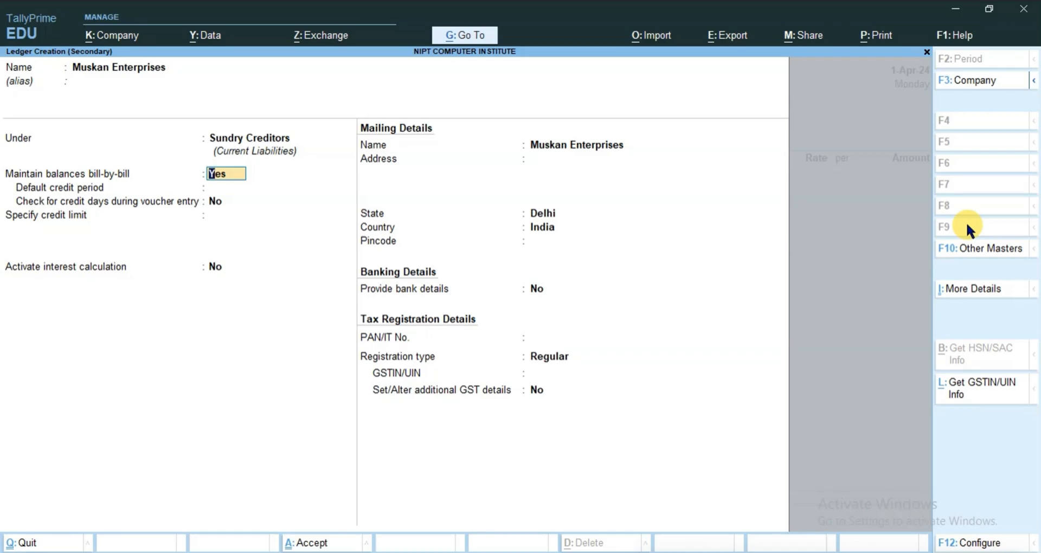
Save the Muskan Enterprises ledger with bill-by-bill balances set to Yes, and accept the blank receipt and party details
key("Return")
key("Return")
key("Return")
key("Return")
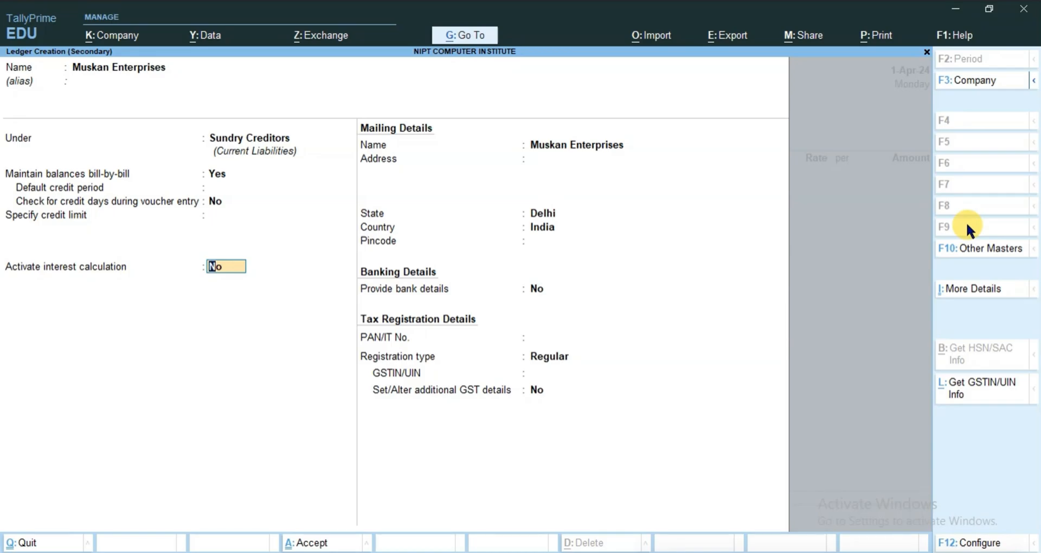
key("ctrl+a")
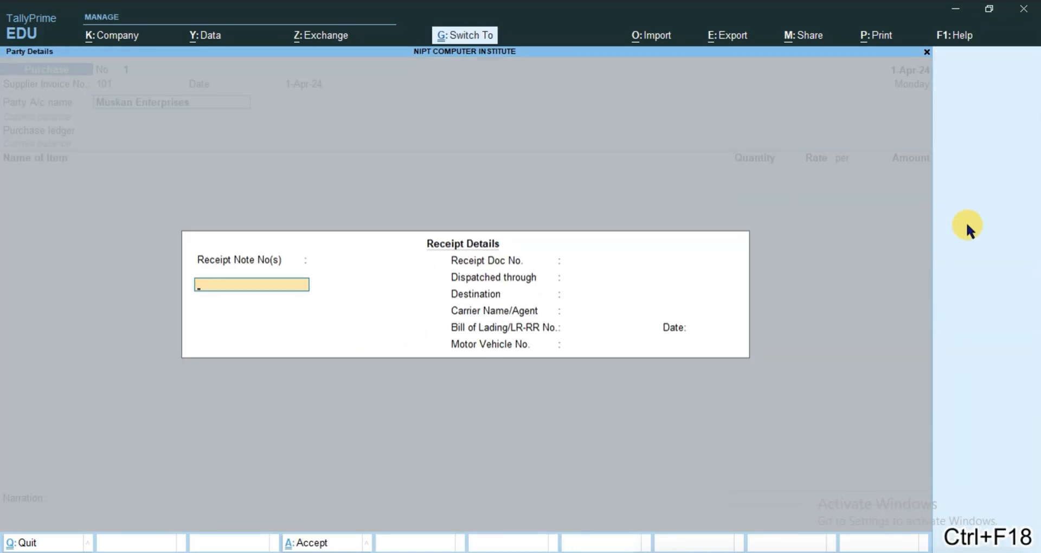
key("ctrl+a")
key("ctrl+a")
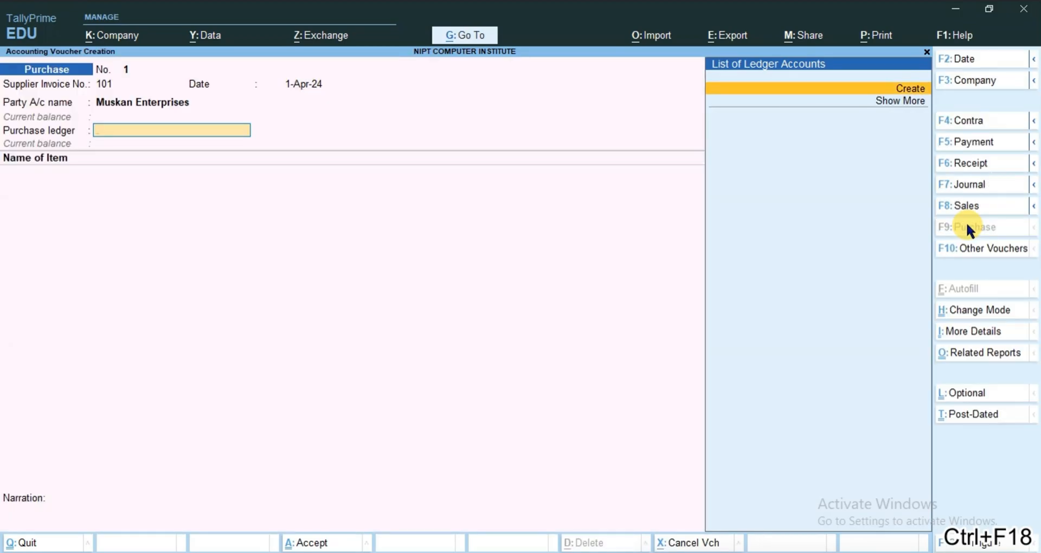
Create a purchase ledger named Purchase under Purchase Accounts and save it for this voucher
key("Return")
type("Pu")
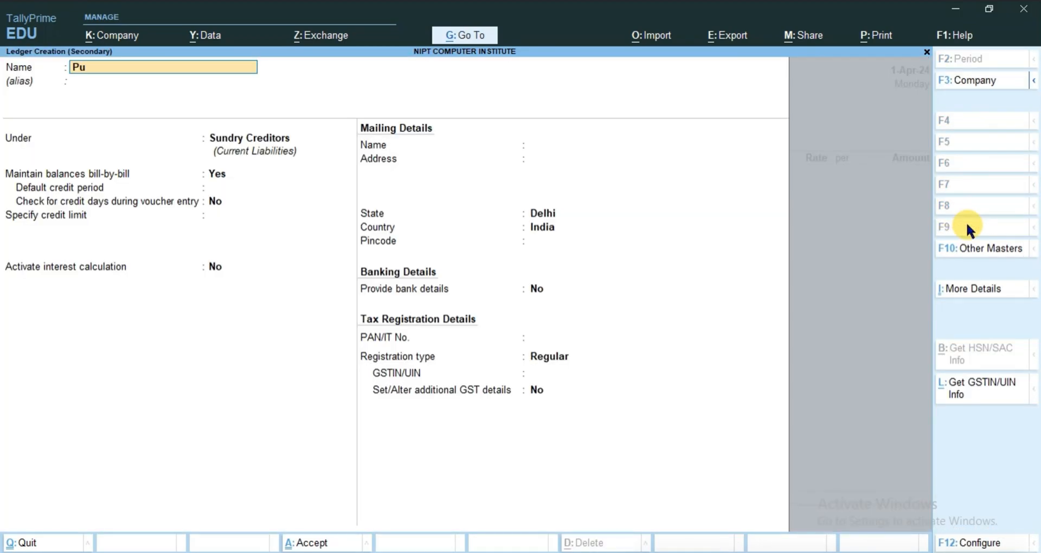
type("rchase")
key("Return")
type("Pu")
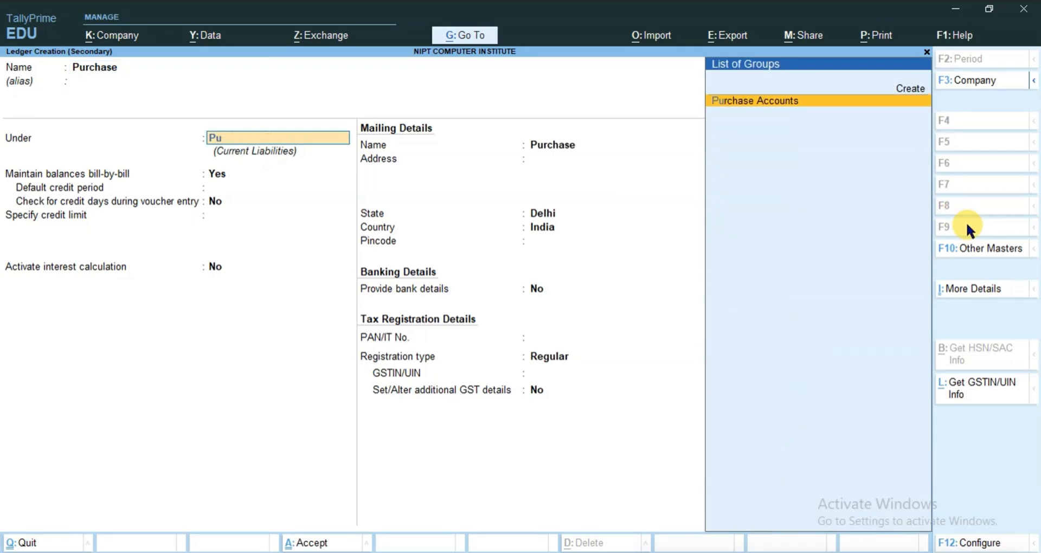
key("Return")
key("ctrl+a")
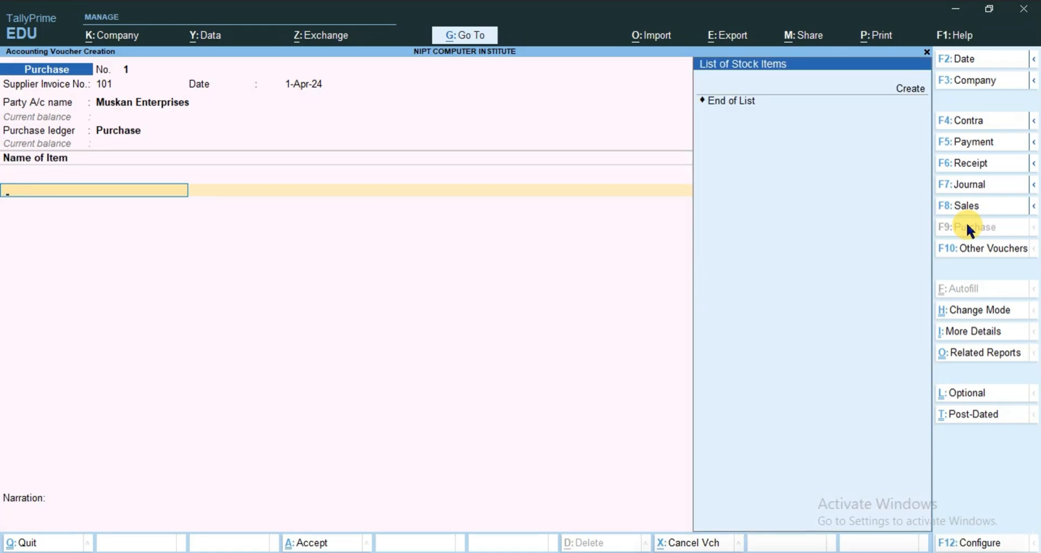
Create a new stock item named Mouse under Primary, with category Not Applicable
left_click(918, 91)
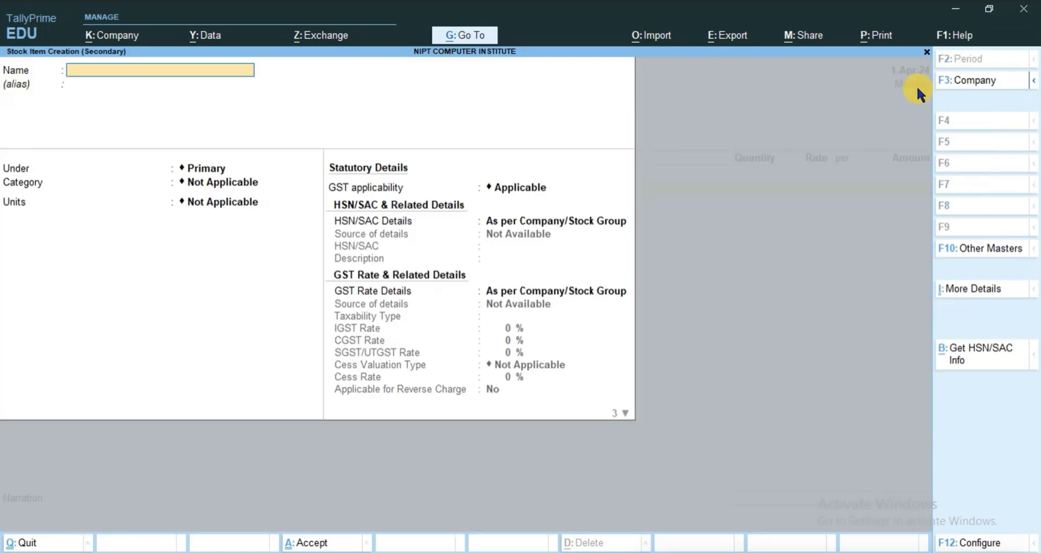
type("Mouse")
key("Return")
key("Return")
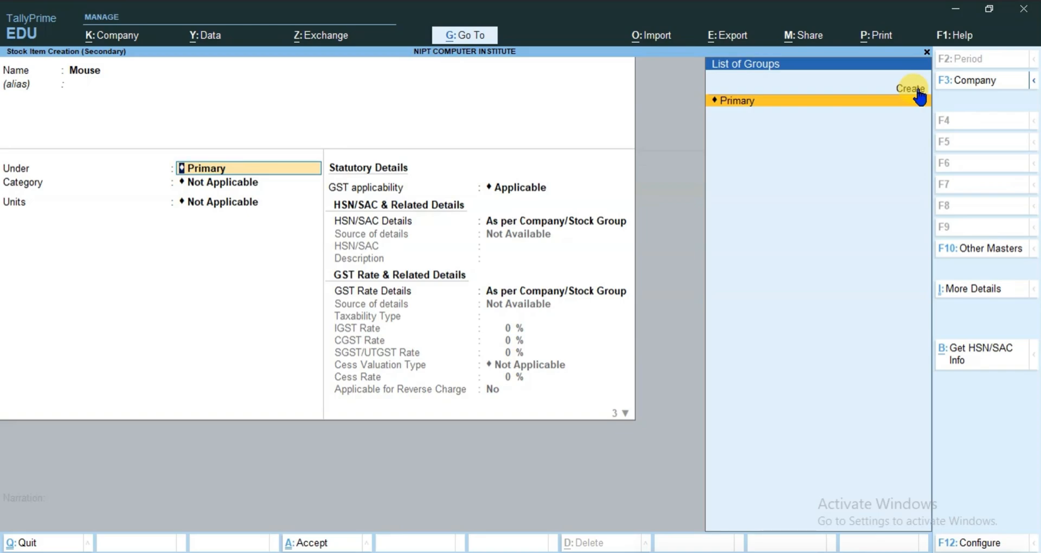
key("Return")
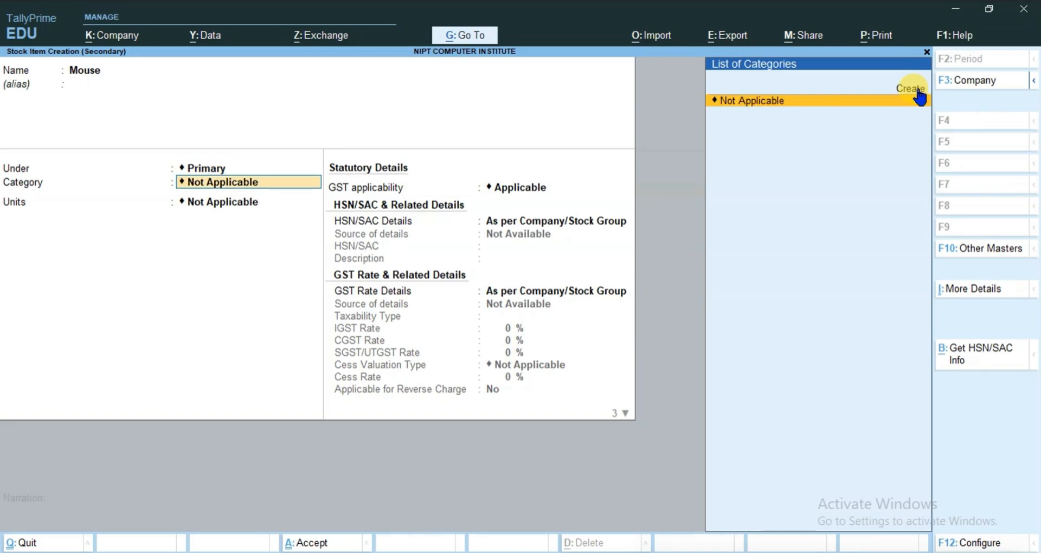
key("Return")
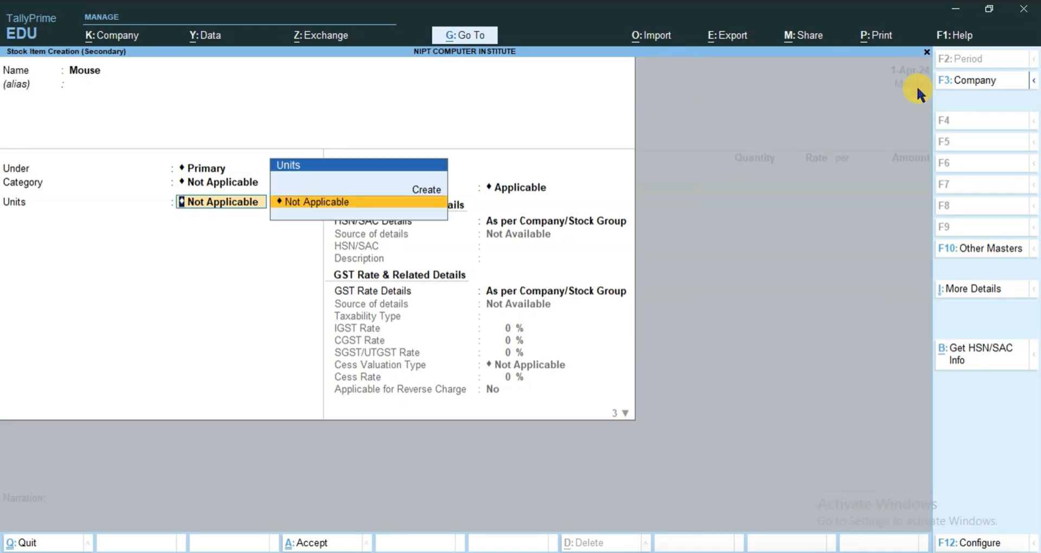
Create the simple unit pcs for the Mouse item, then save both the unit and the stock item
key("alt")
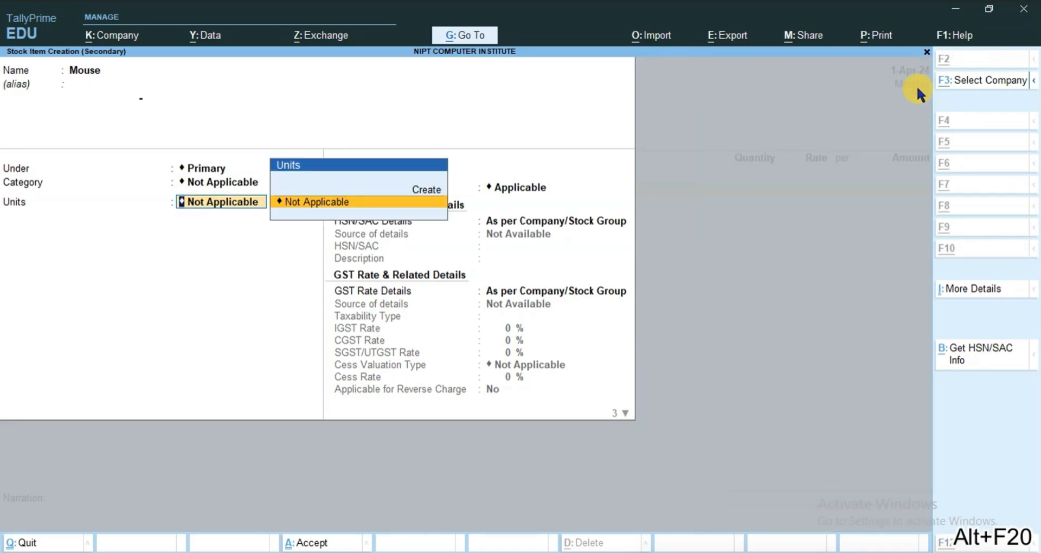
key("alt+c")
type("pcs")
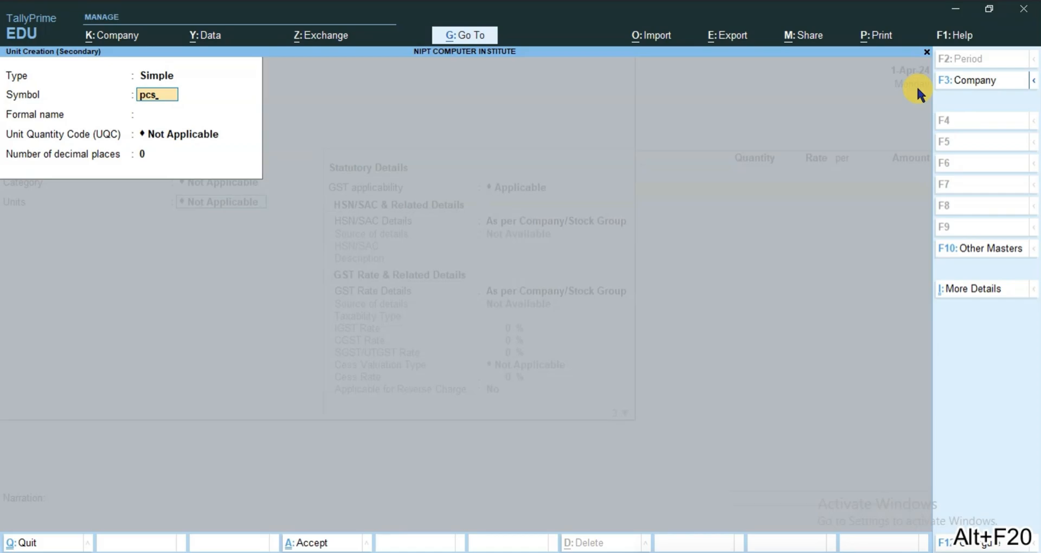
key("Return")
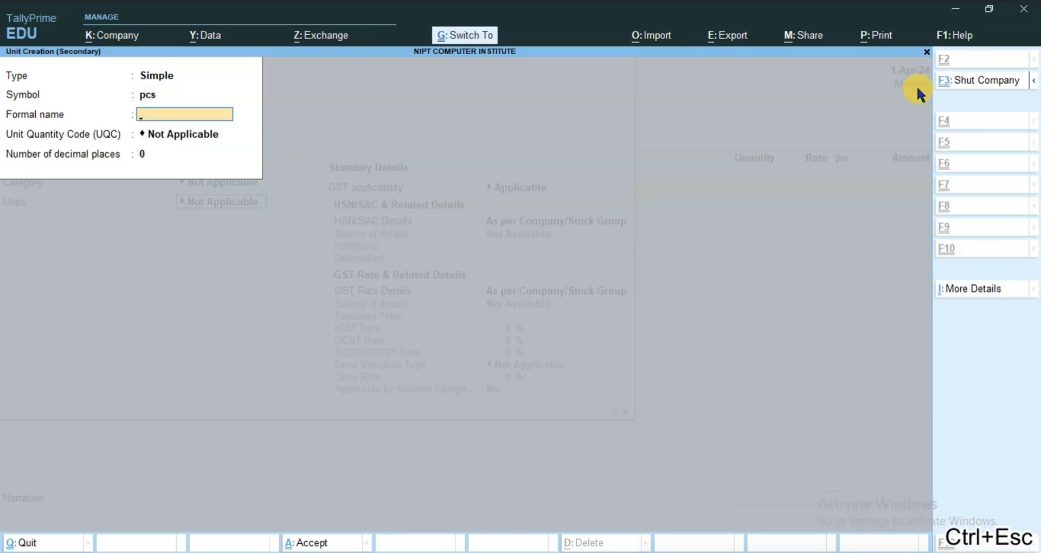
key("ctrl+a")
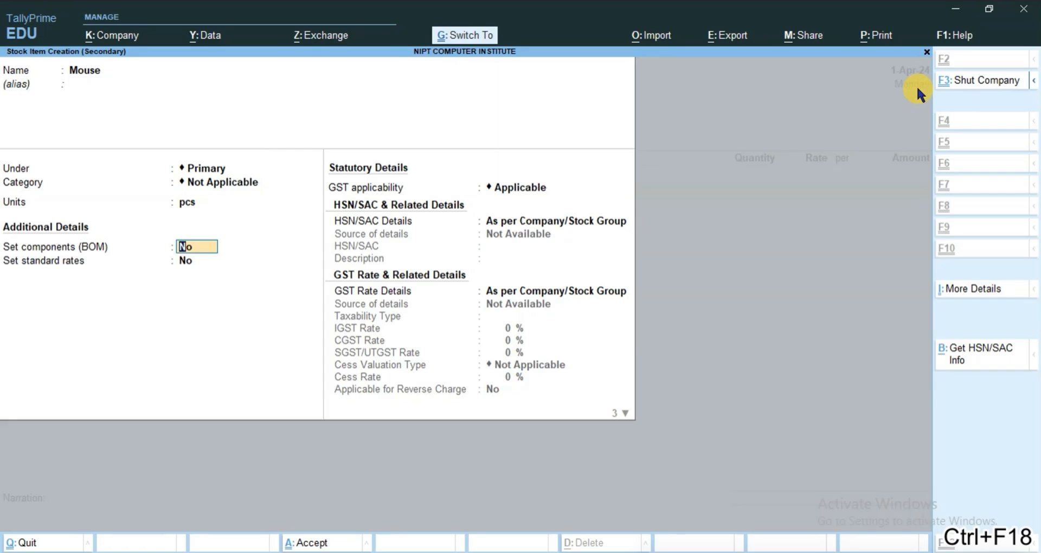
key("ctrl+a")
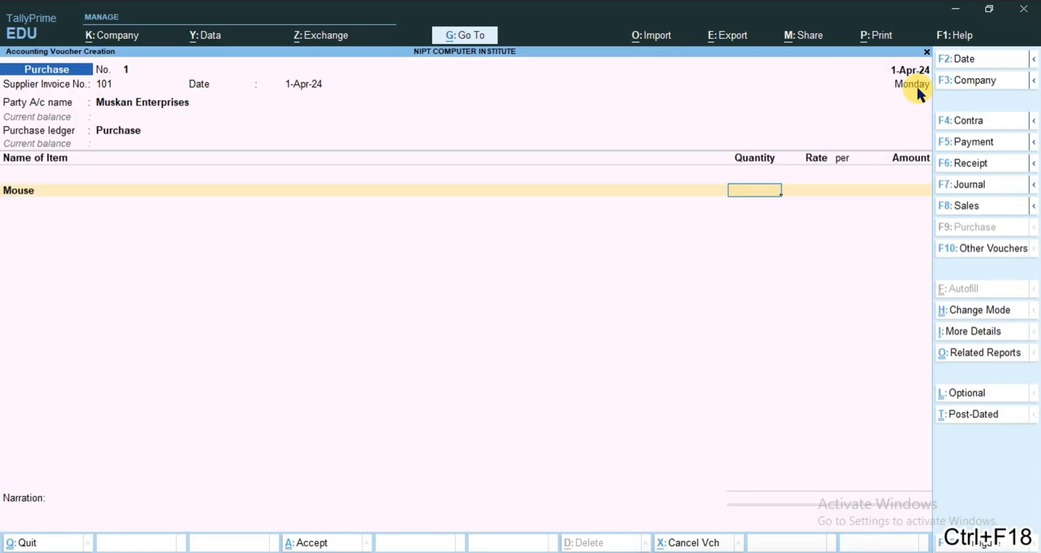
Reopen the Mouse item, keep GST rate details As per Company/Stock Group and type of supply Goods, and save it
key("BackSpace")
key("ctrl+Return")
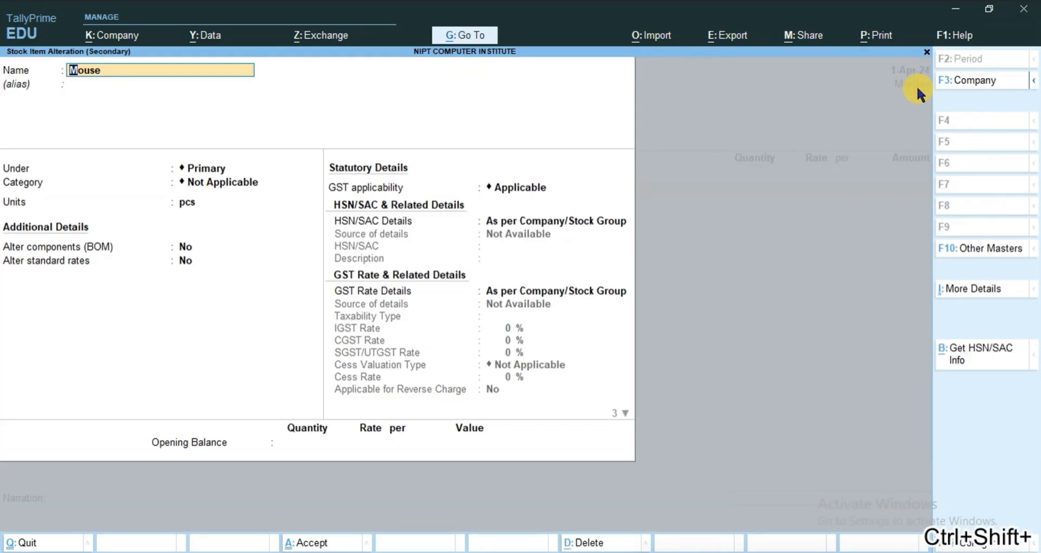
left_click(523, 290)
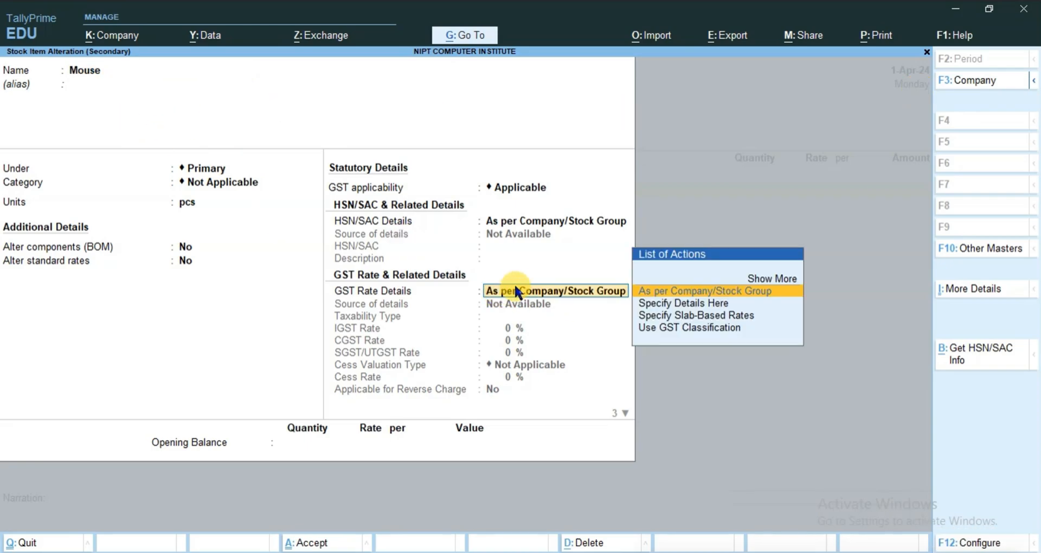
left_click(678, 291)
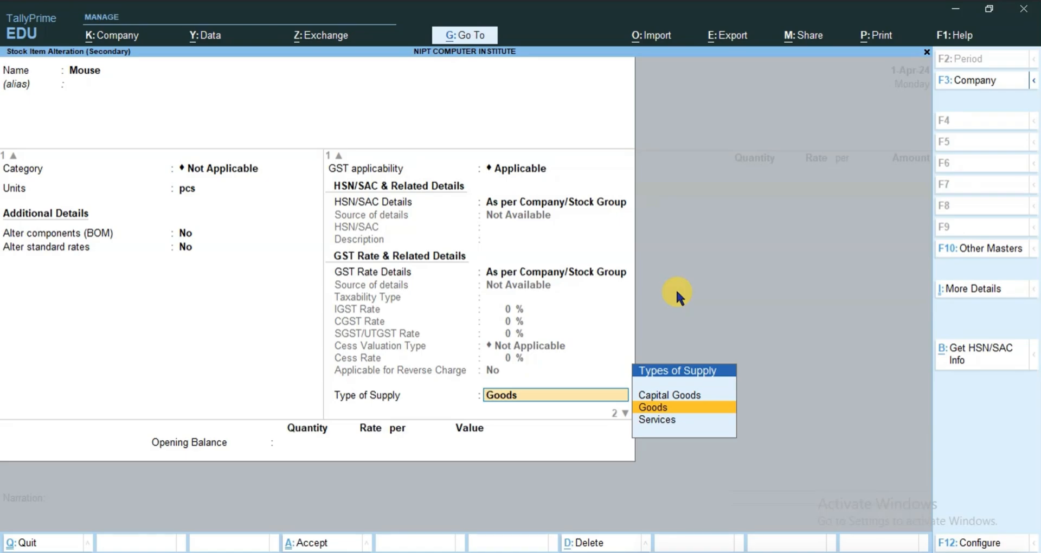
key("ctrl+a")
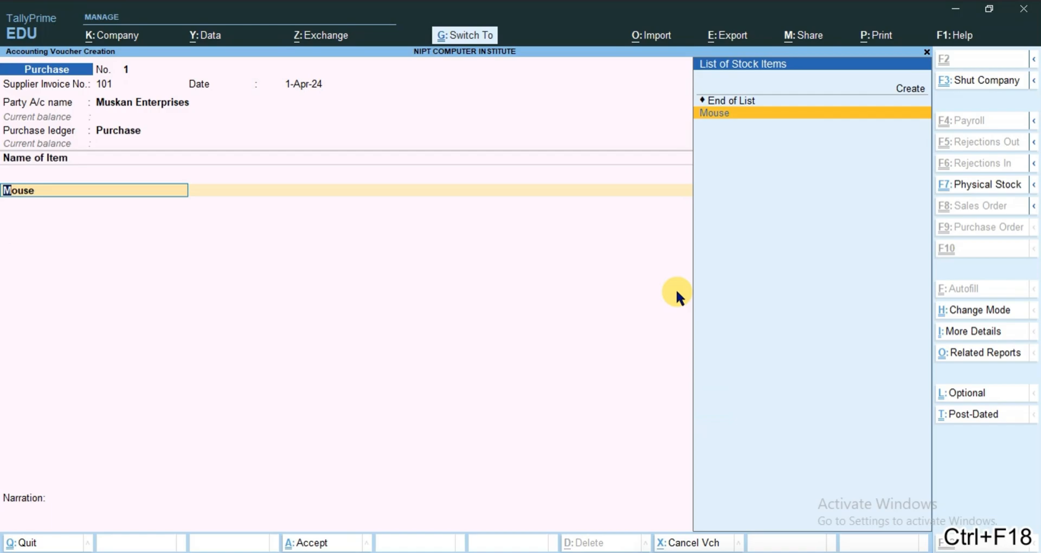
Enter a quantity of 10 pcs at a rate of 125 for Mouse and save the purchase voucher
type("10")
key("Return")
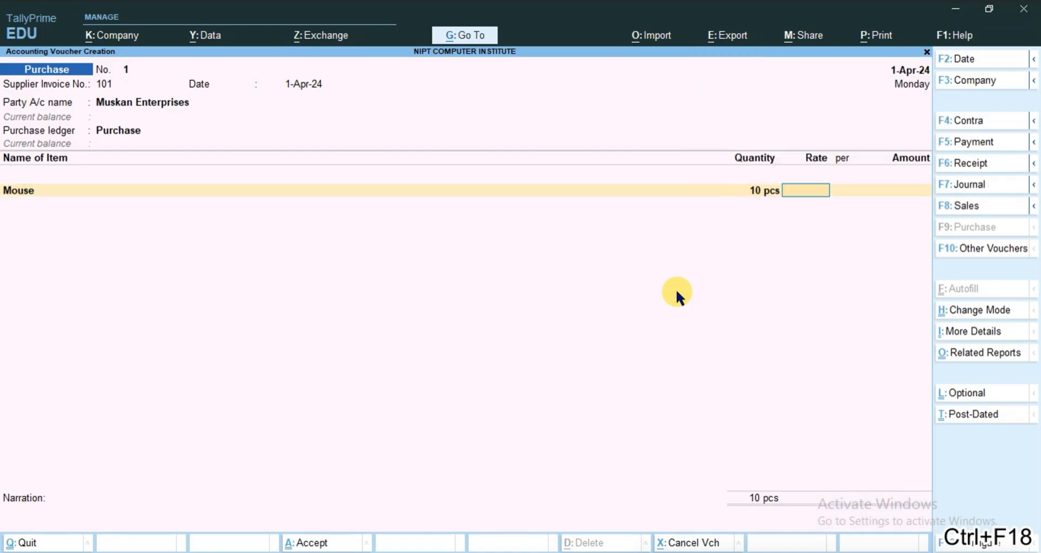
type("125")
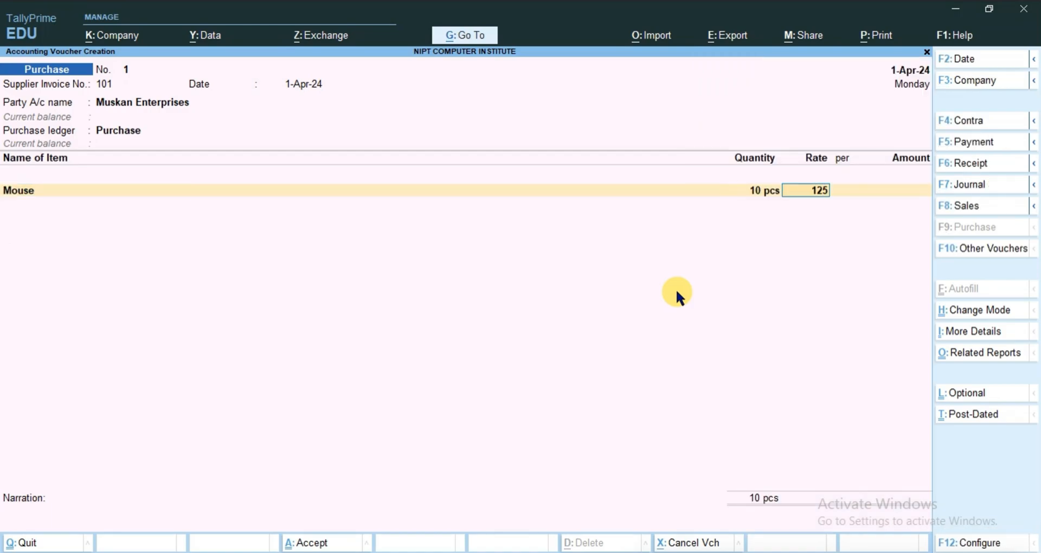
key("Return")
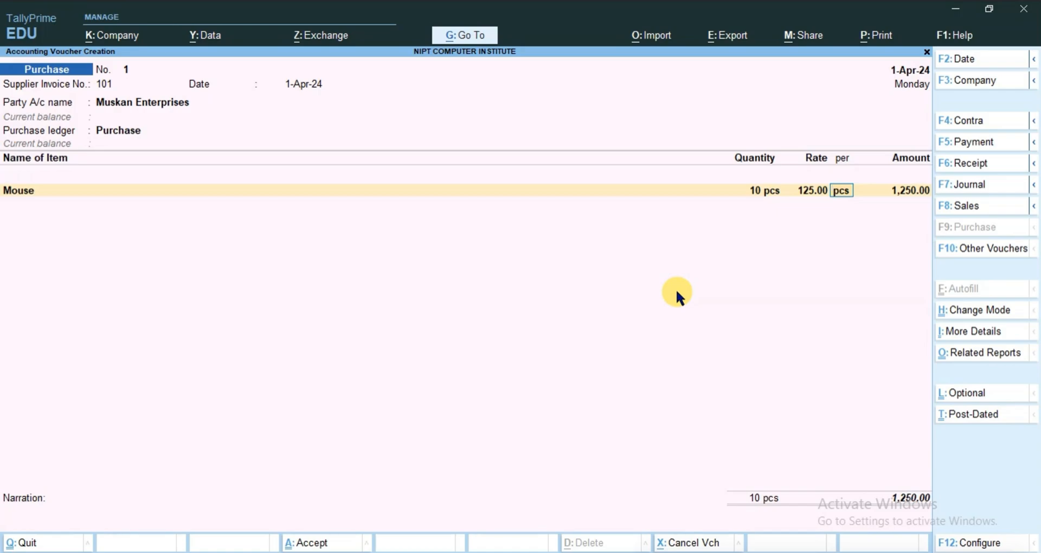
key("ctrl+Escape")
key("ctrl+F18")
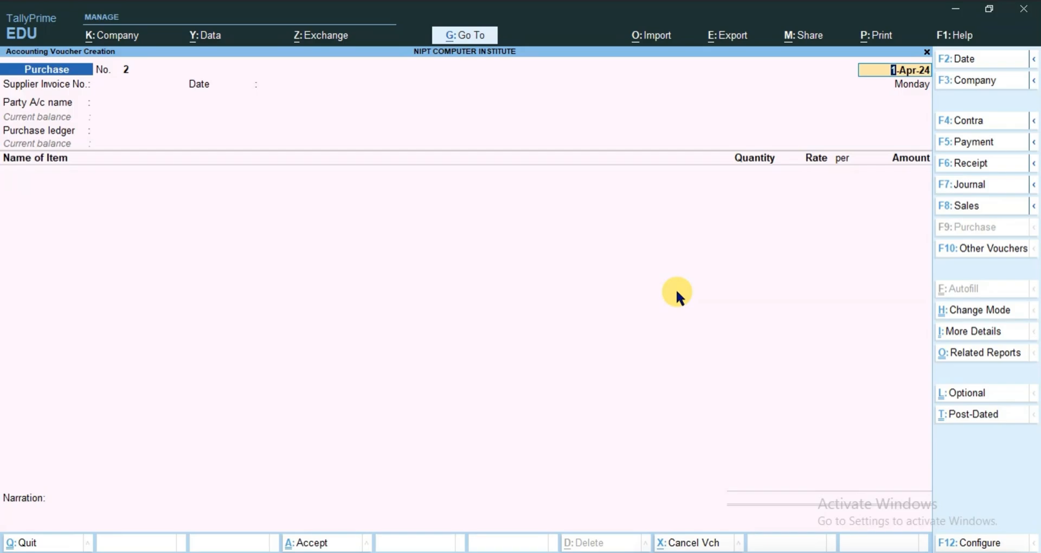
Start a sales voucher and begin creating its party ledger with the name Adarsh Enterprises
left_click(980, 209)
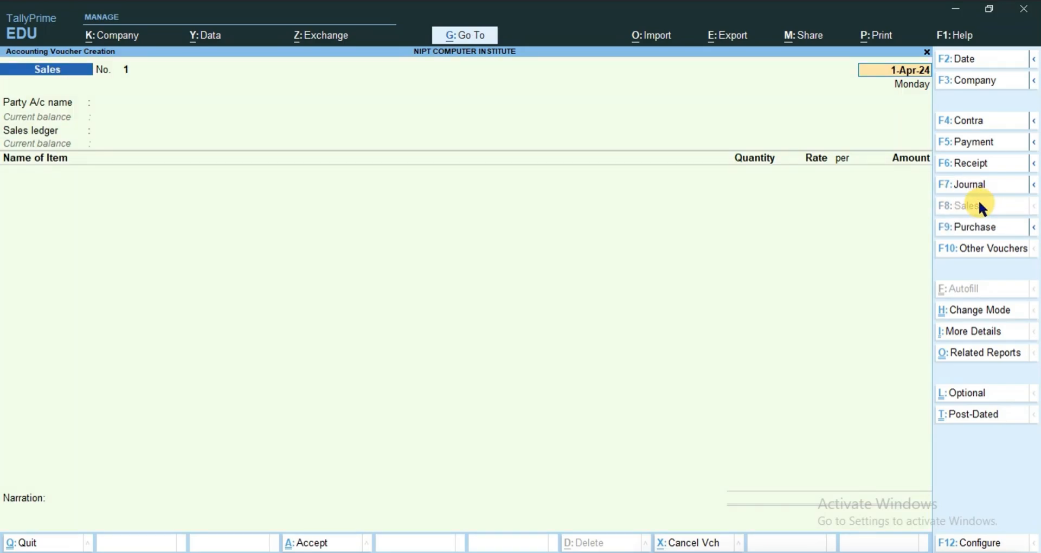
key("Return")
key("alt+c")
type("A")
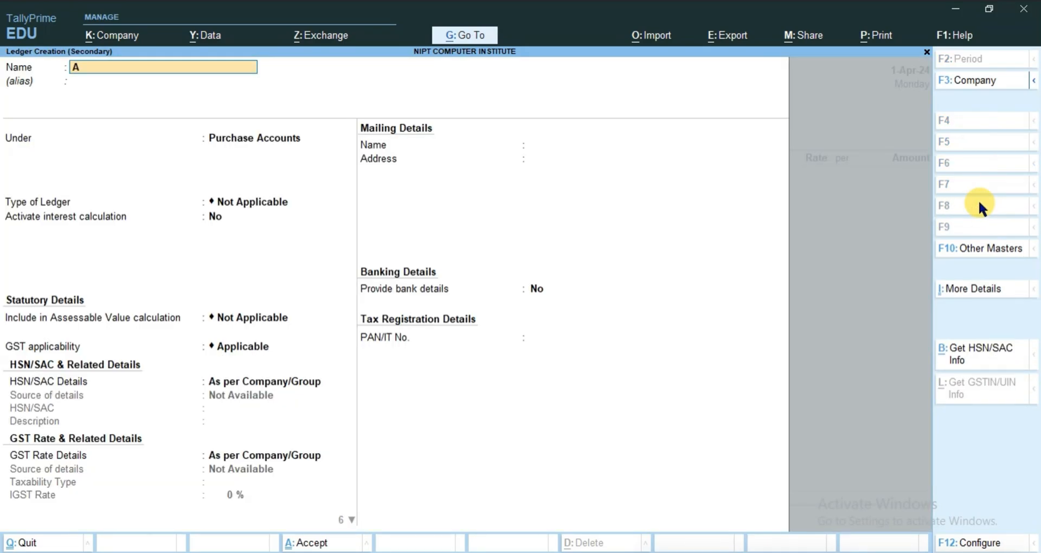
type("darsh Enterprises")
key("Return")
Place the Adarsh Enterprises ledger under Sundry Debtors, save it and accept the party details
type("S")
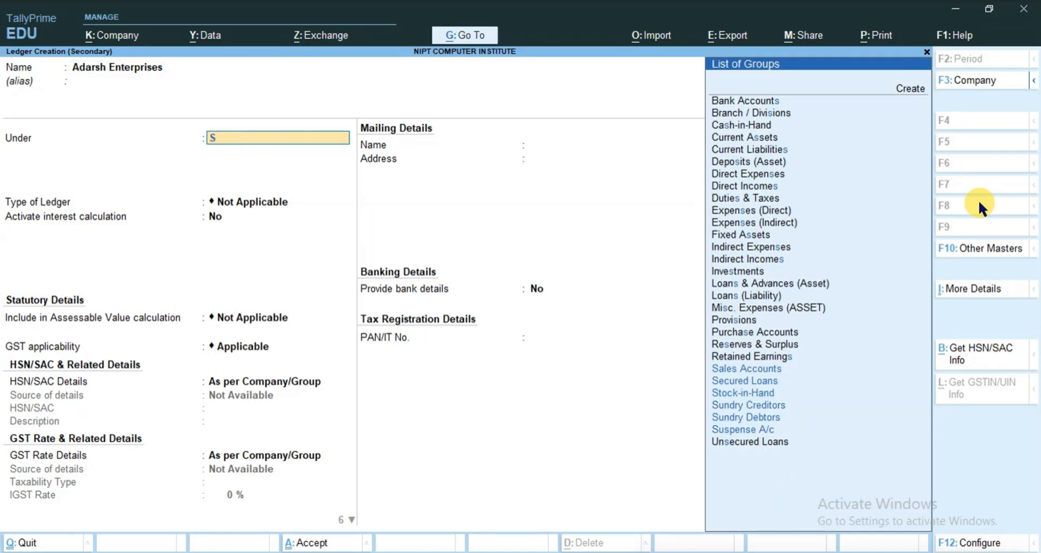
type("u")
key("Down")
key("Down")
key("Return")
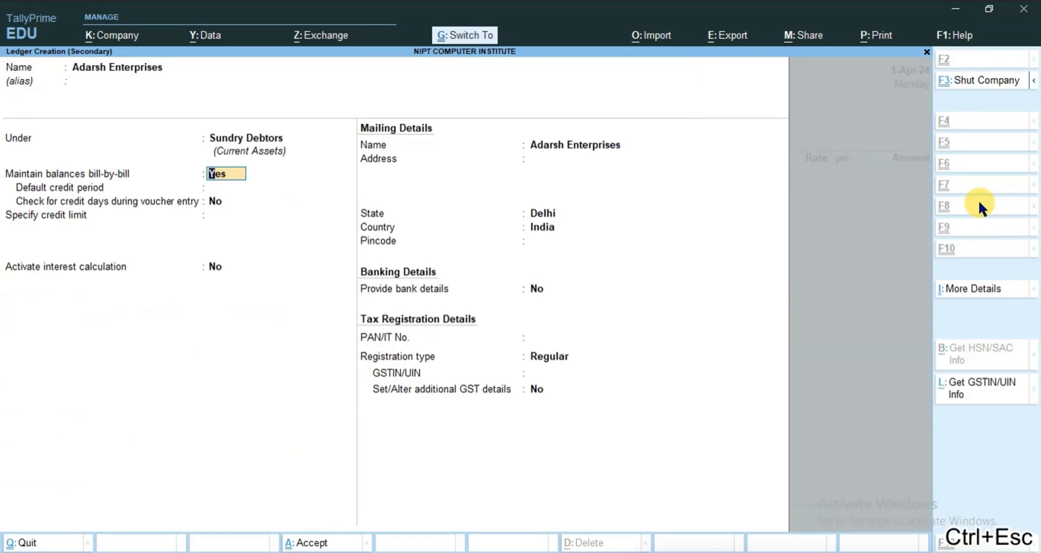
key("ctrl+a")
key("ctrl+a")
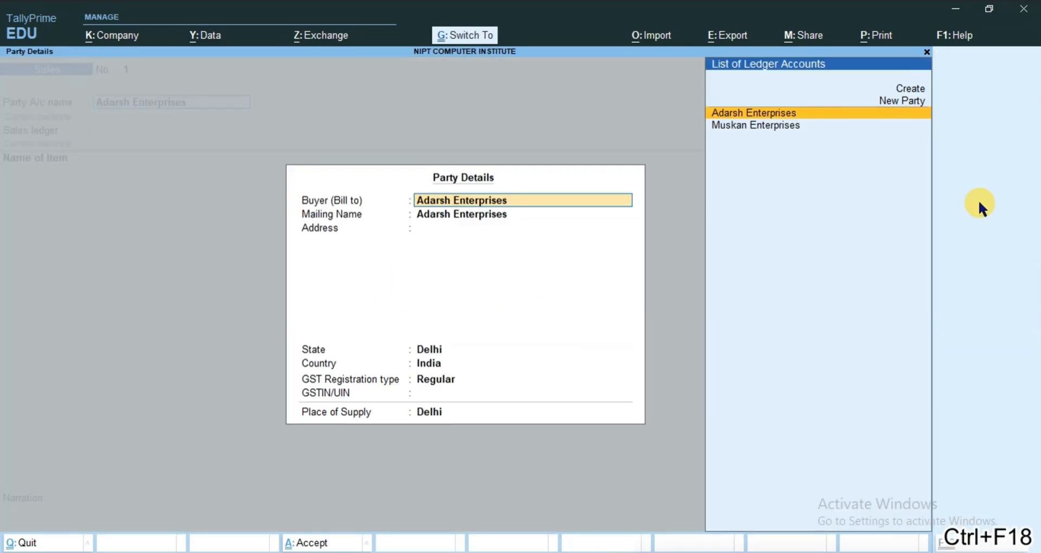
key("ctrl+a")
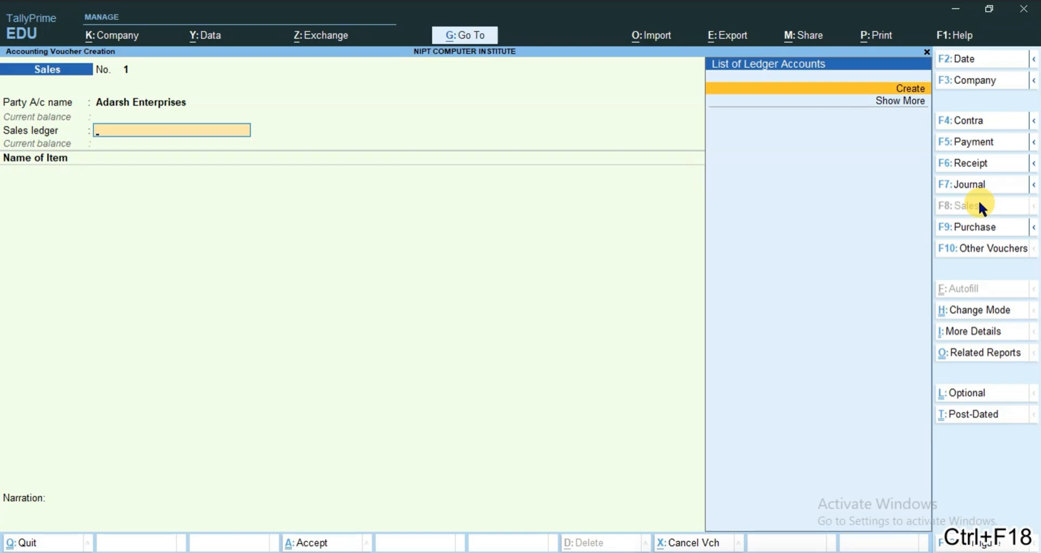
Create a ledger named Sales under Sales Accounts and save it as the voucher's sales ledger
key("alt+c")
type("Sa")
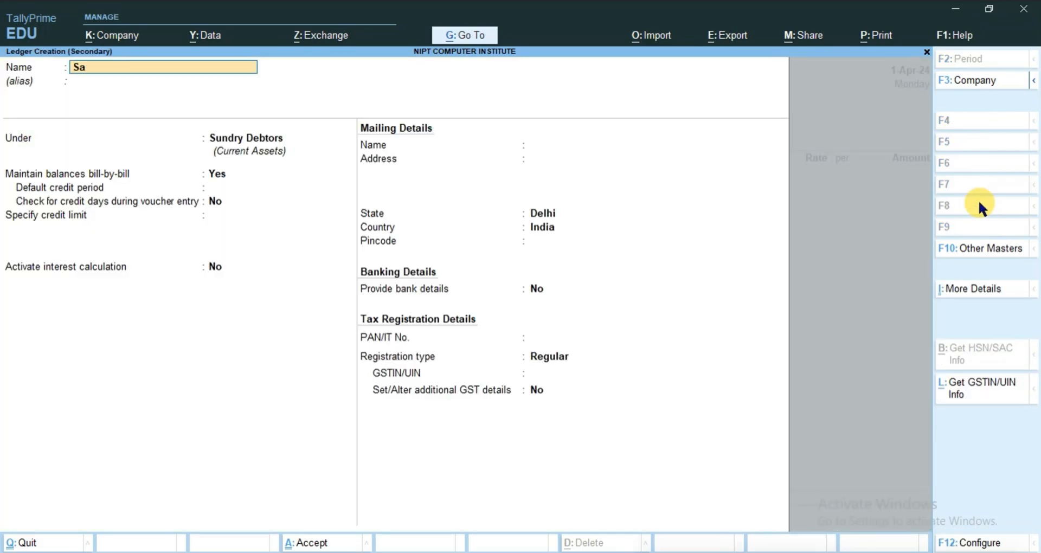
type("les")
key("Return")
key("Return")
type("Sa")
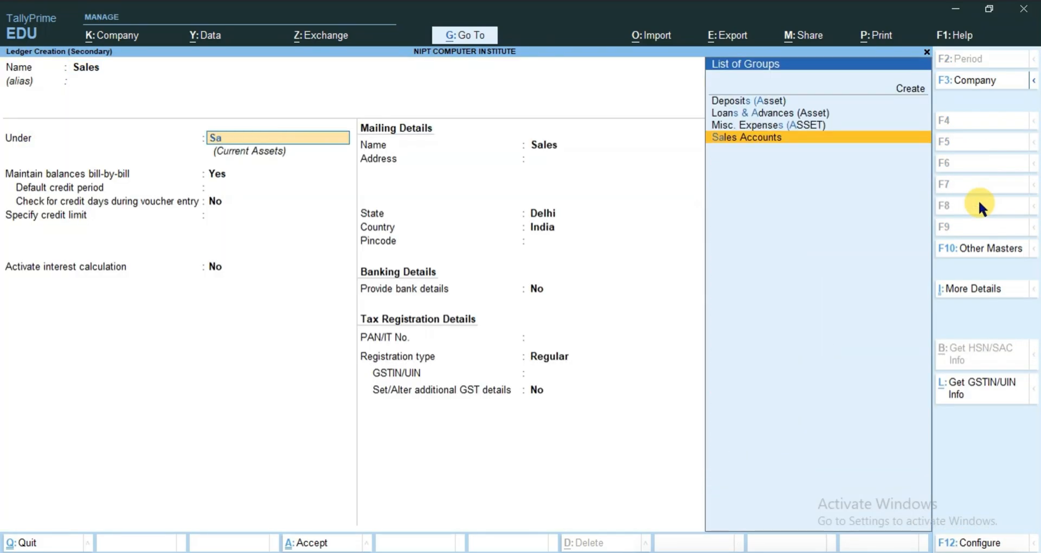
key("Return")
key("ctrl+a")
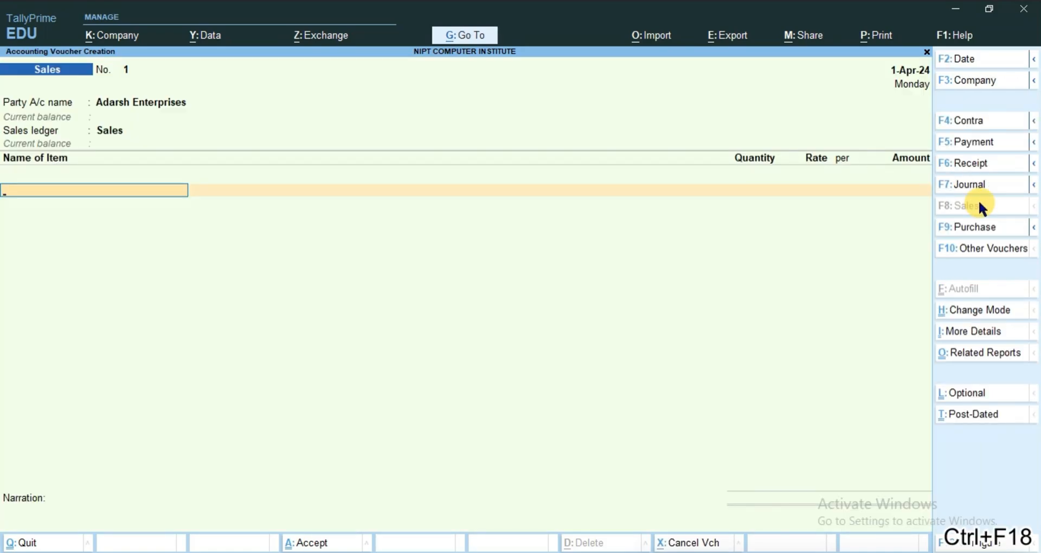
Add the Mouse item to the sales voucher with a quantity of 10 pcs at a rate of 250
type("M")
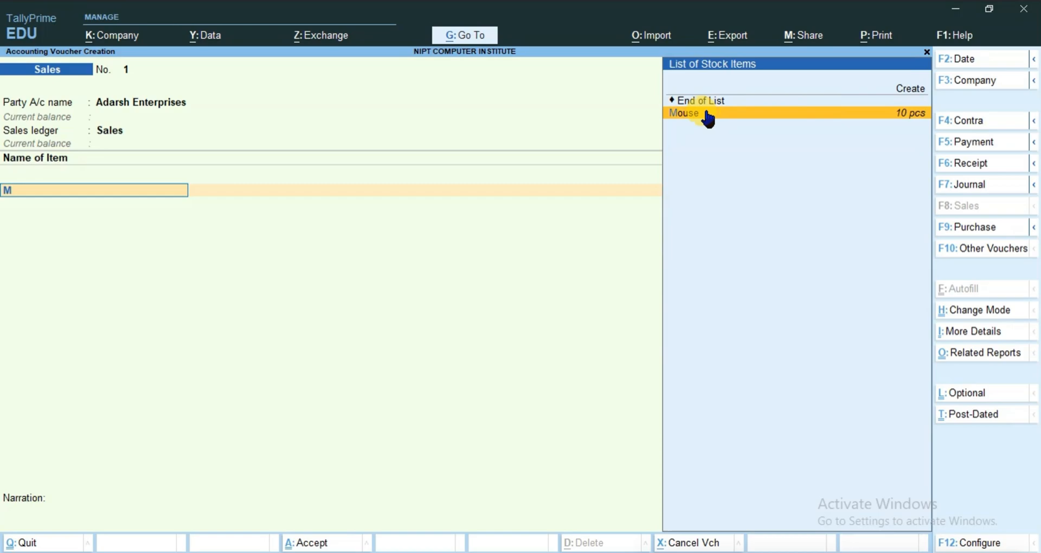
left_click(683, 115)
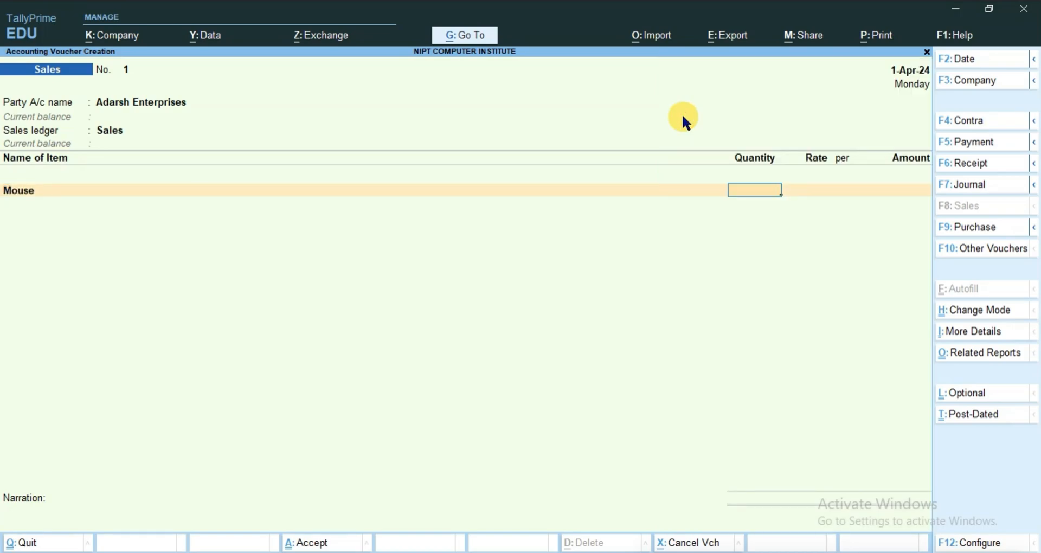
type("10")
key("Return")
type("250")
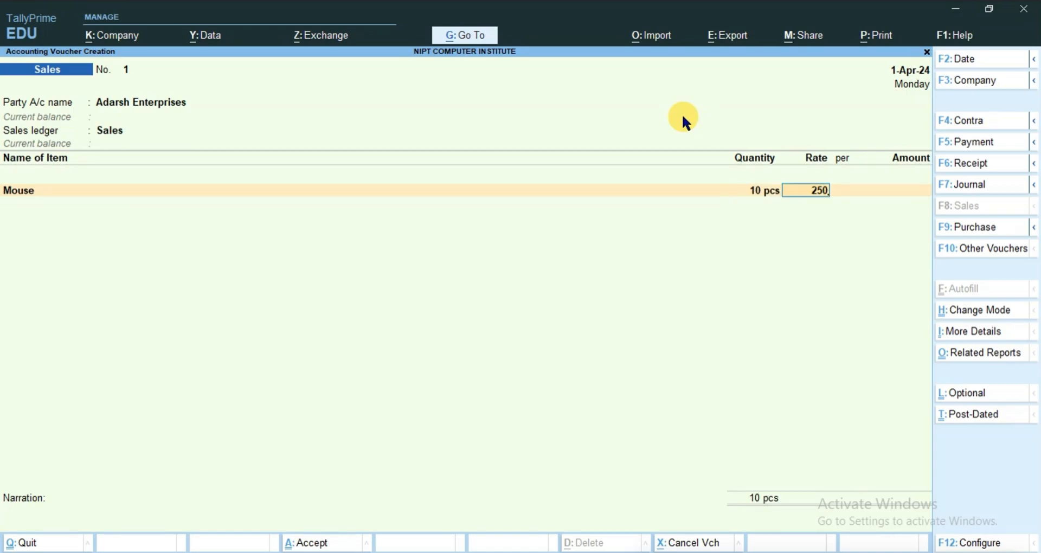
key("Return")
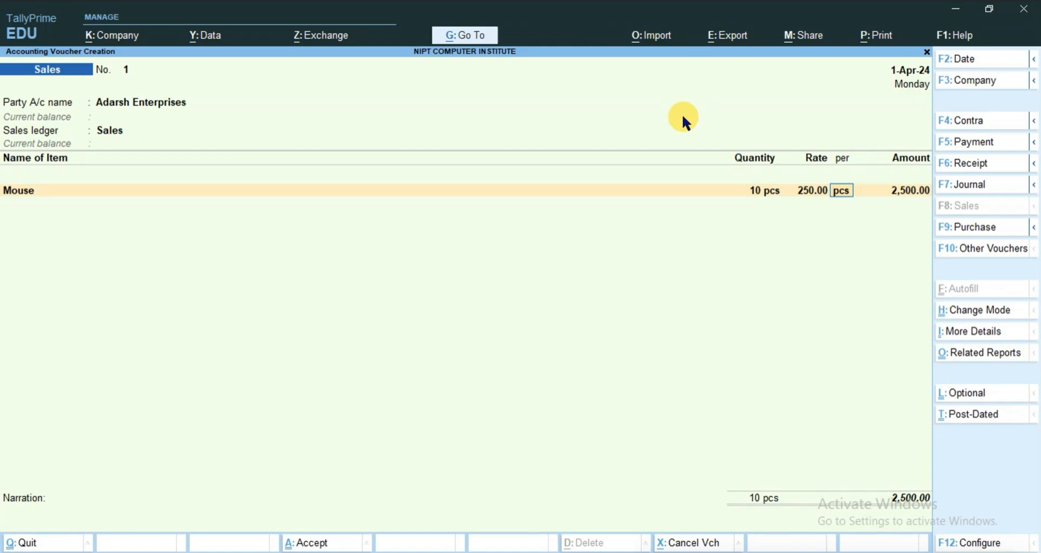
Open the Adarsh Enterprises ledger for alteration from the sales voucher and set Activate interest calculation to Yes
left_click(158, 104)
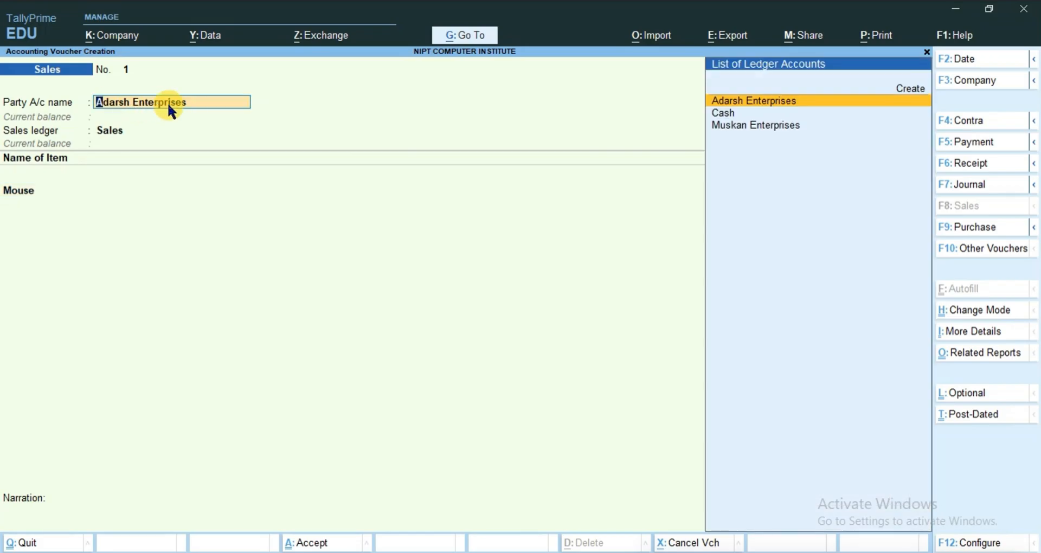
key("ctrl+Return")
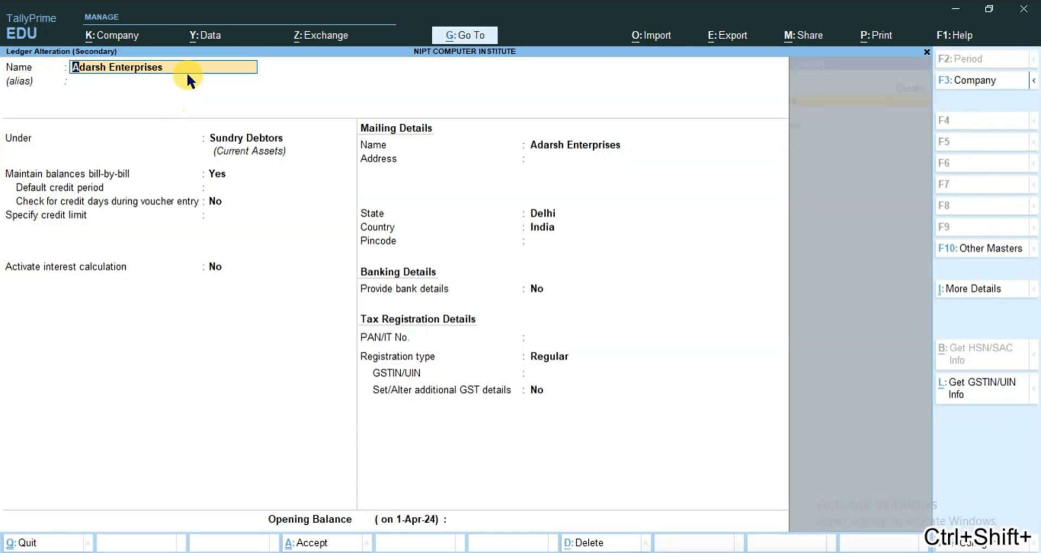
left_click(212, 267)
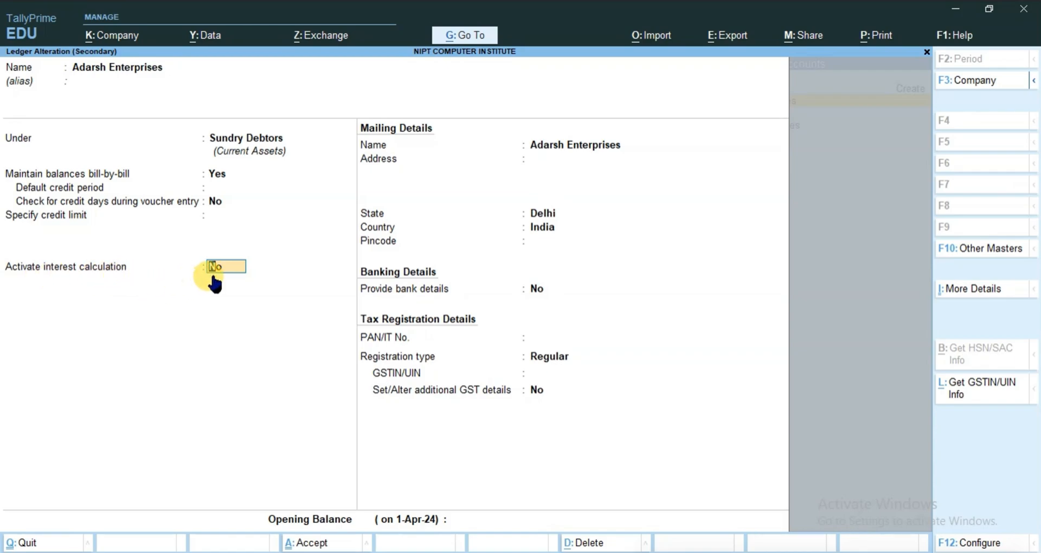
type("yes")
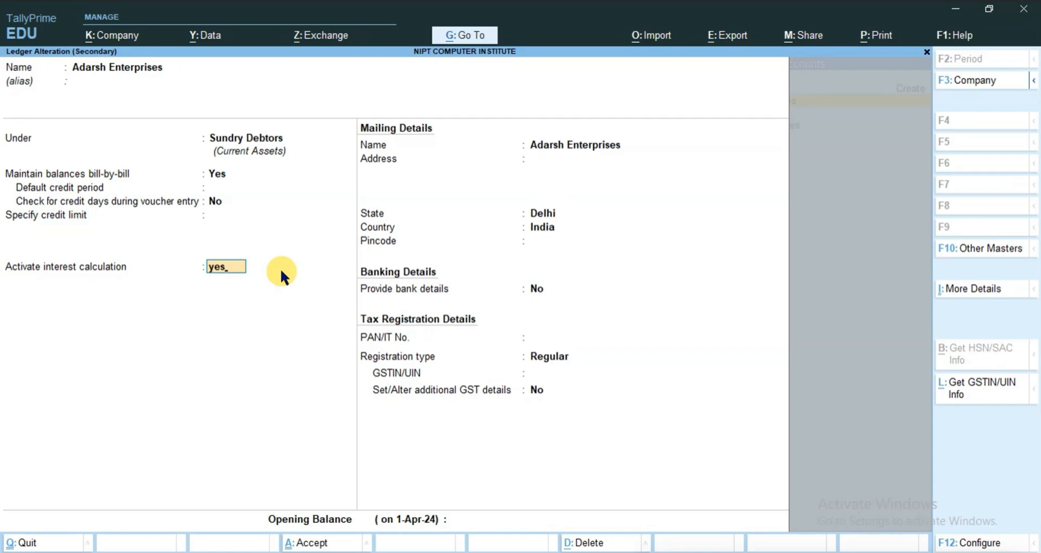
key("Return")
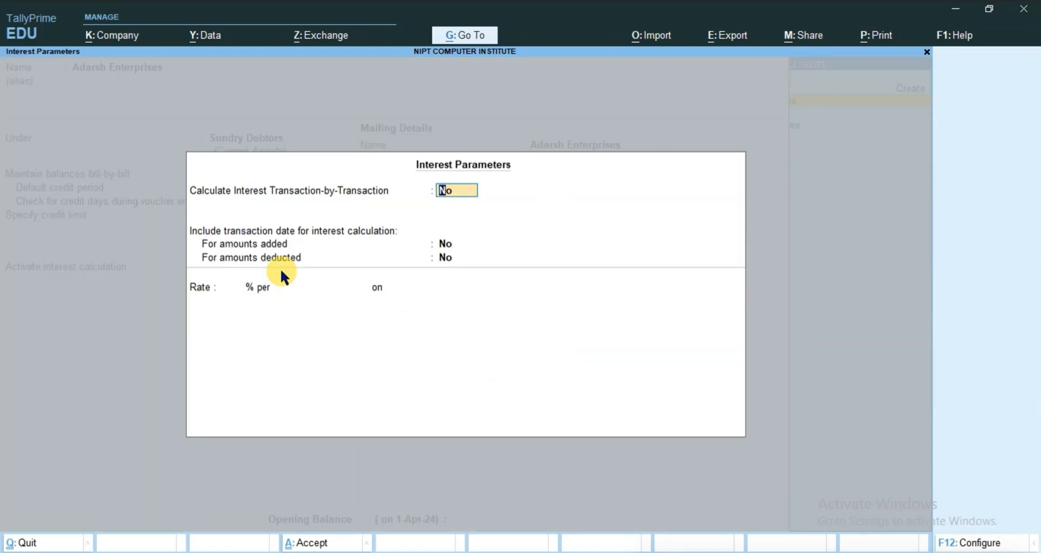
Set the interest rate to 12 % per 30-Day Month on All Balances, keeping the other interest parameters at No, and accept them
key("Return")
key("Return")
key("Return")
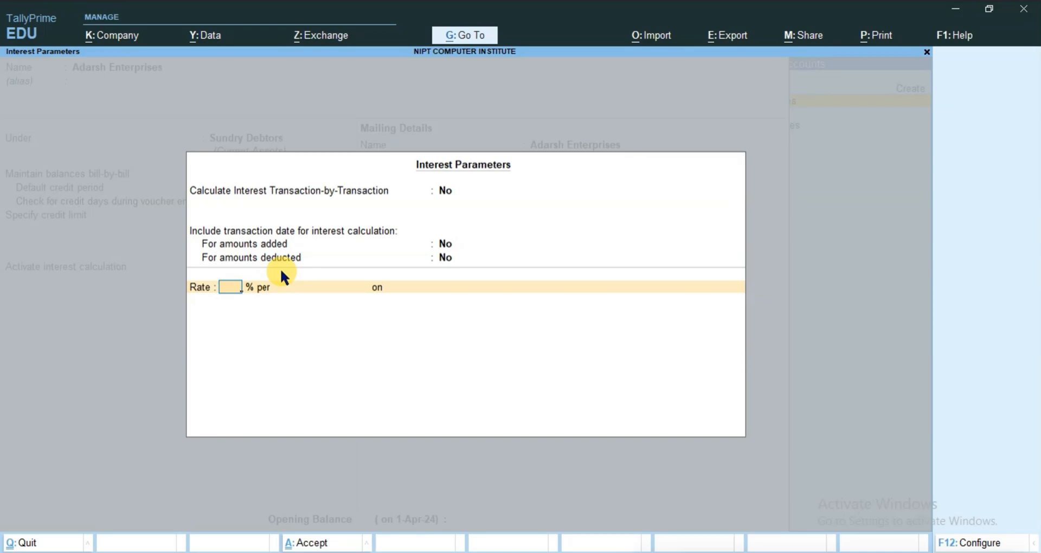
type("12")
key("Return")
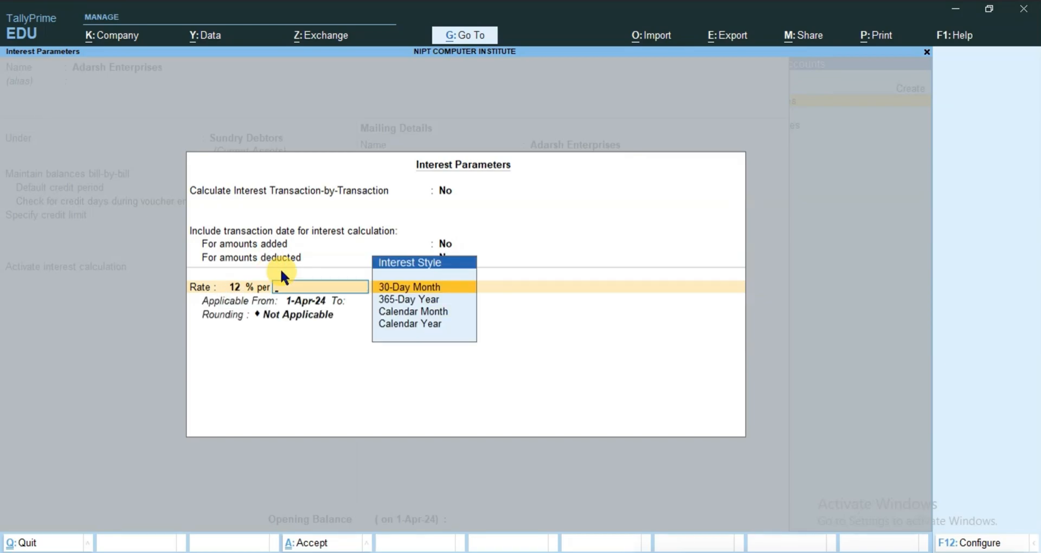
key("Down")
key("Up")
key("Return")
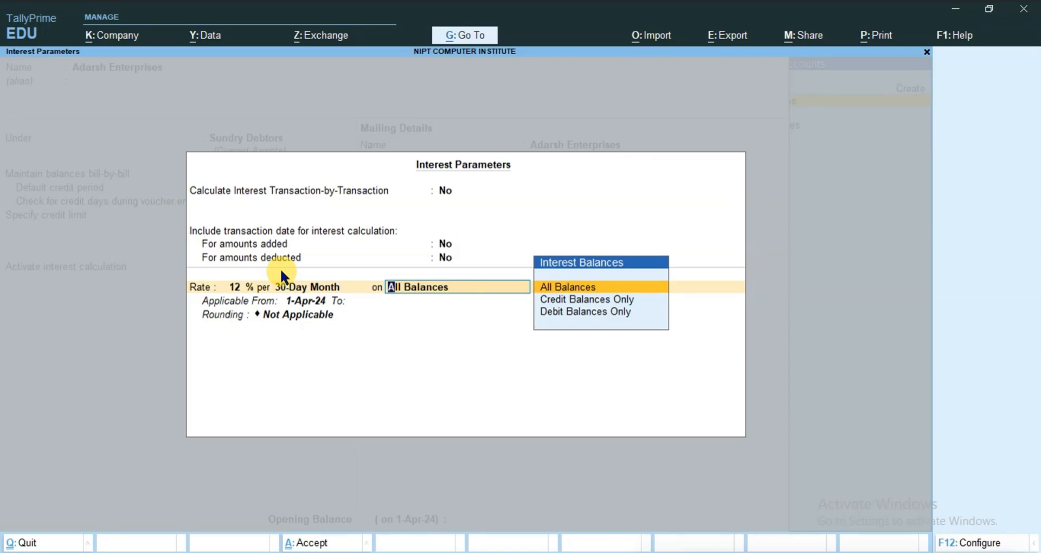
key("ctrl+a")
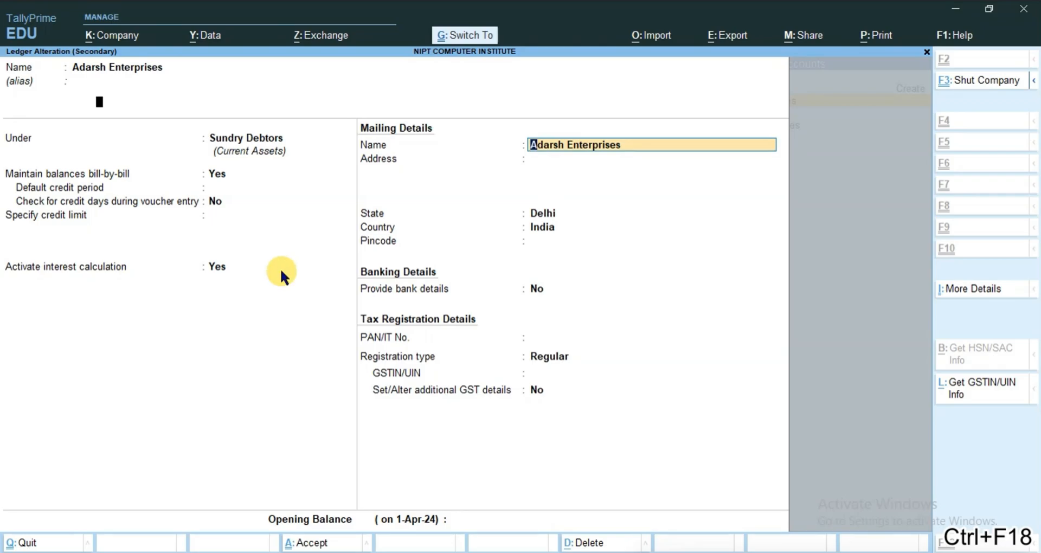
Save the altered Adarsh Enterprises ledger, save the sales voucher and leave voucher entry
key("ctrl+a")
key("ctrl+a")
key("ctrl+a")
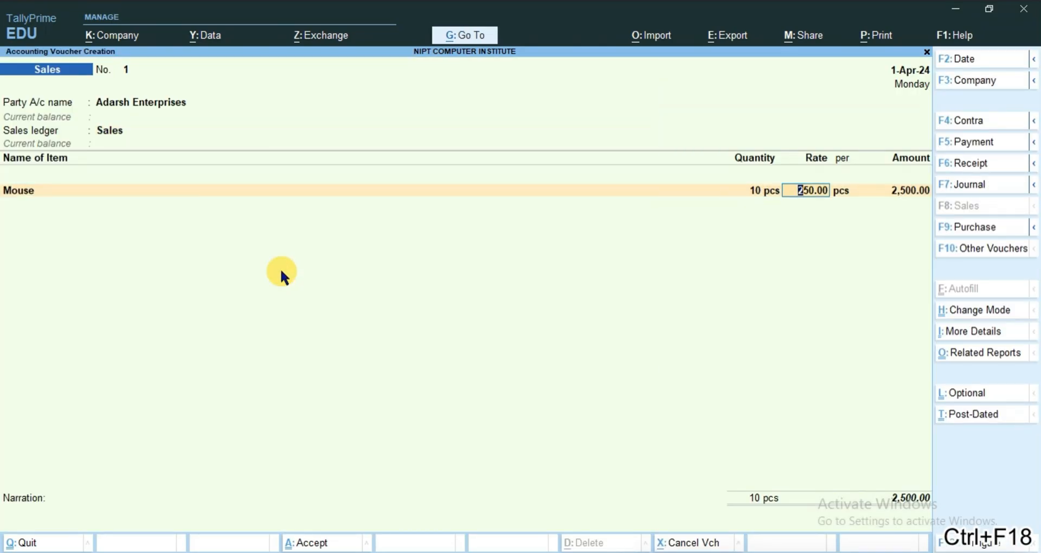
key("ctrl+a")
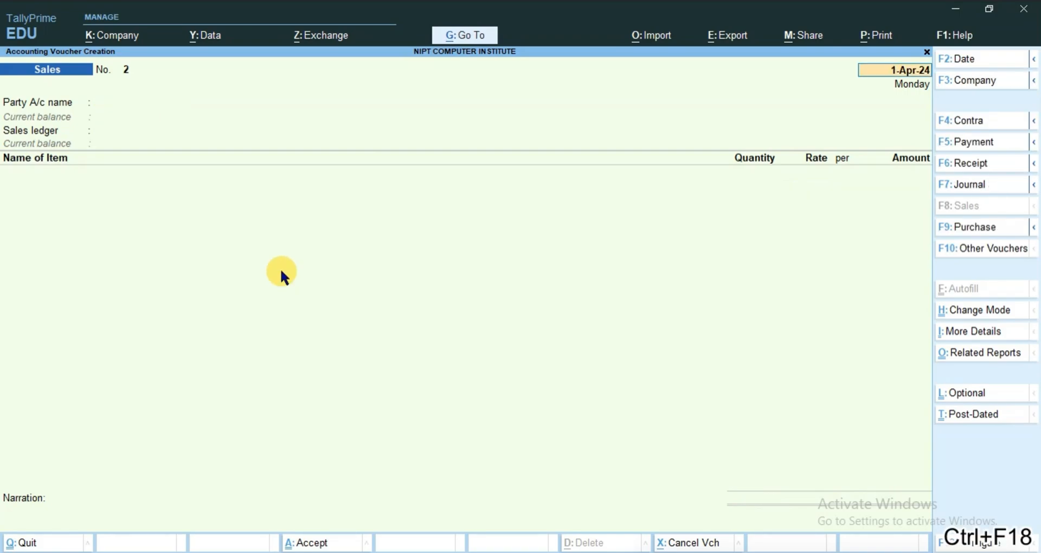
key("Escape")
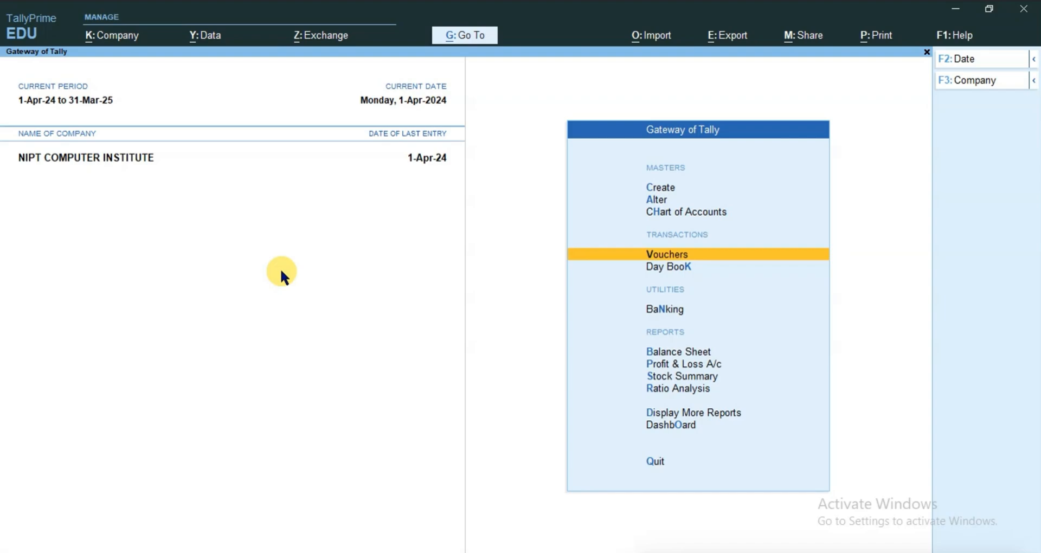
Open the Interest Receivable report from the interest calculations in the statements of accounts
key("Down")
key("Down")
key("Down")
key("Down")
key("Down")
key("Down")
key("Down")
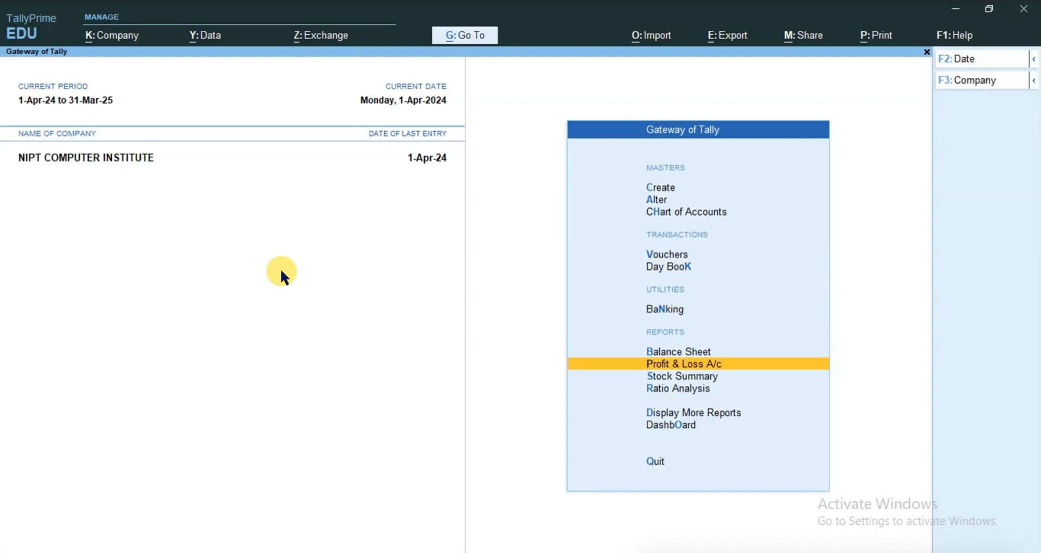
key("Return")
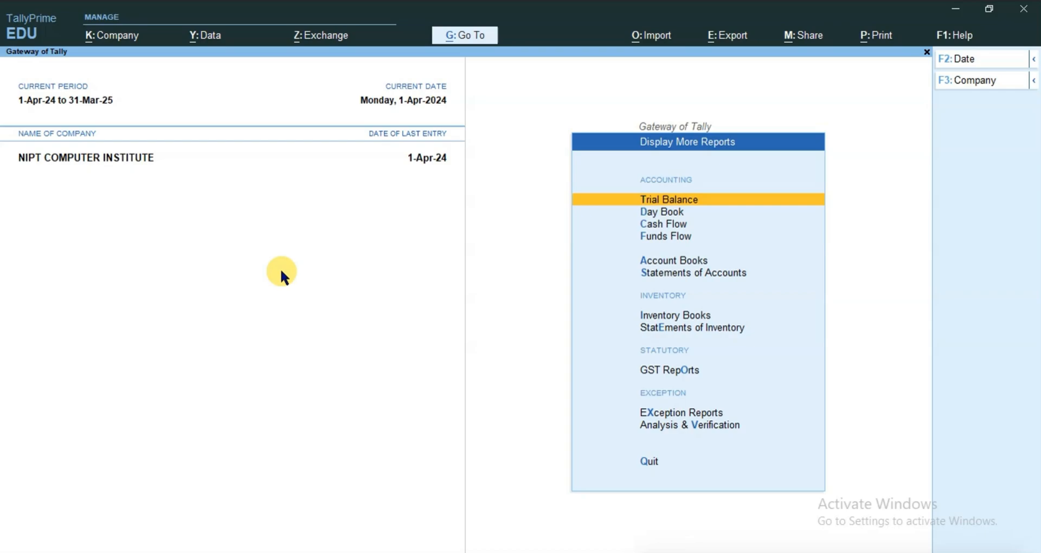
key("Down")
key("Down")
key("Down")
key("Down")
key("Down")
key("Return")
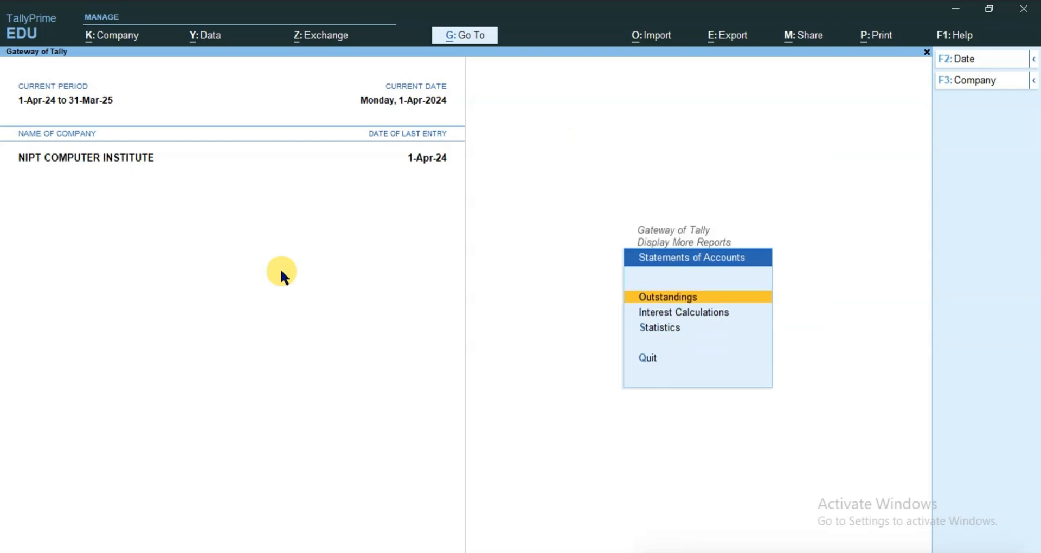
key("Down")
key("Return")
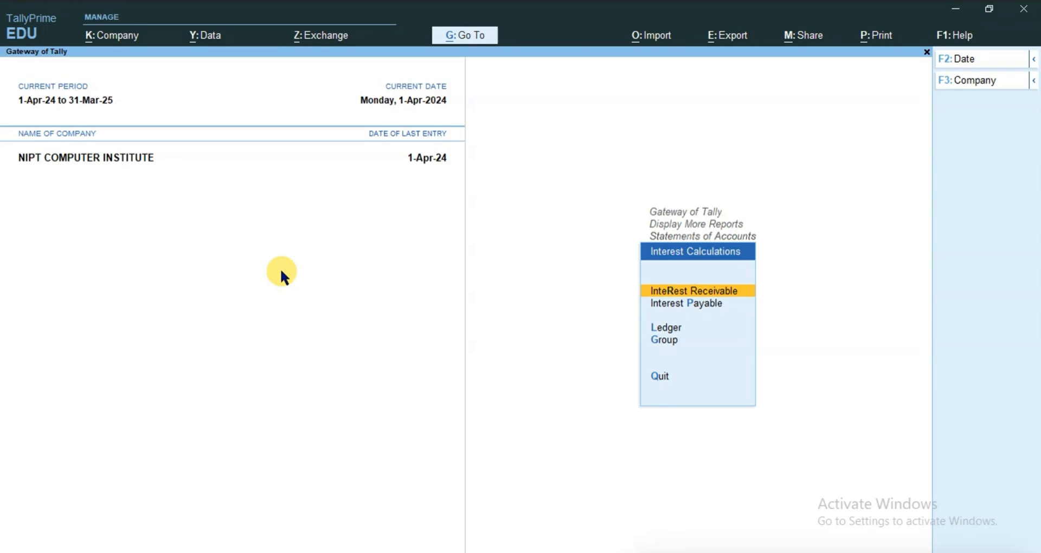
key("Down")
key("Up")
key("Return")
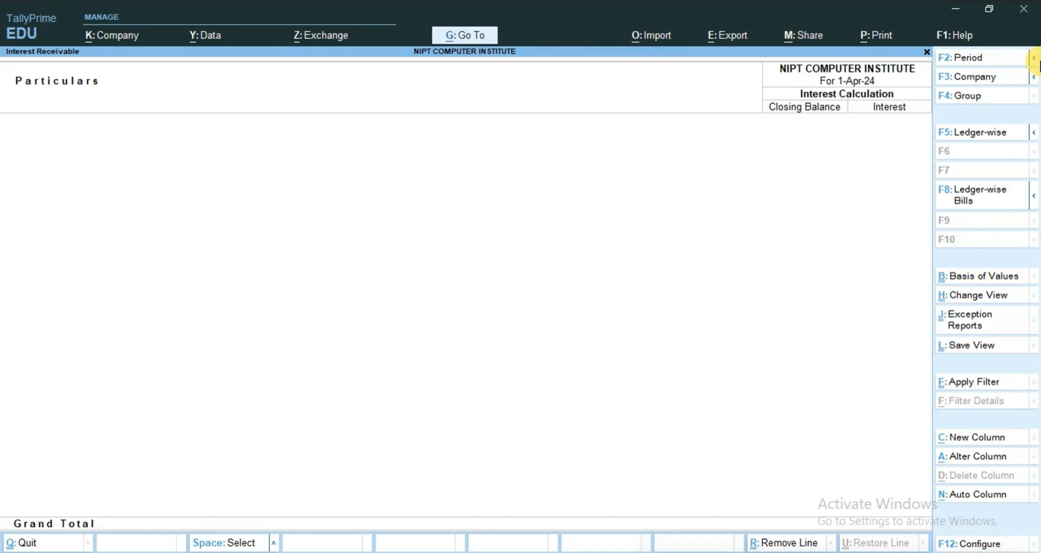
Set the Interest Receivable report period from 1-4-2024 to 1-10-2024
left_click(961, 60)
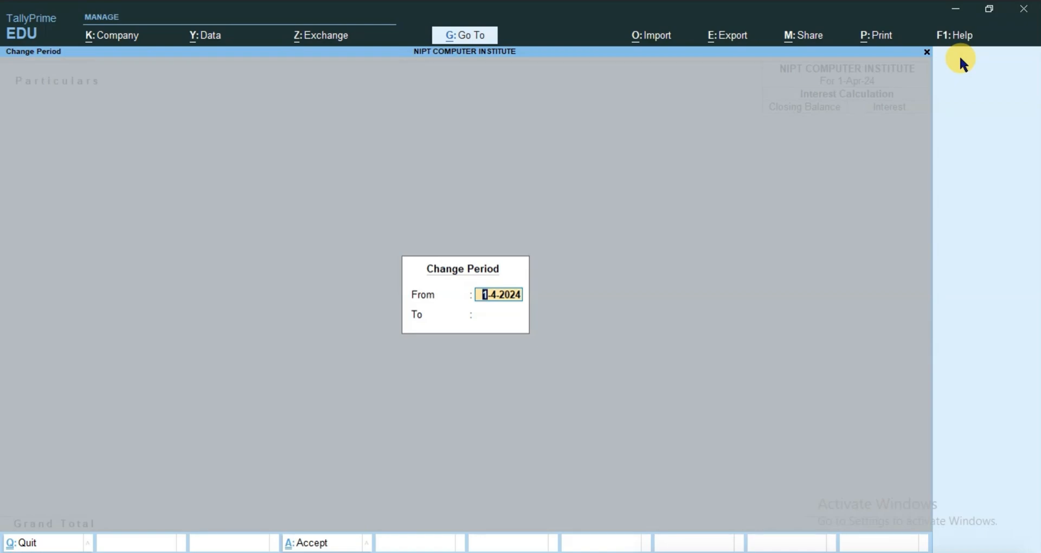
key("Return")
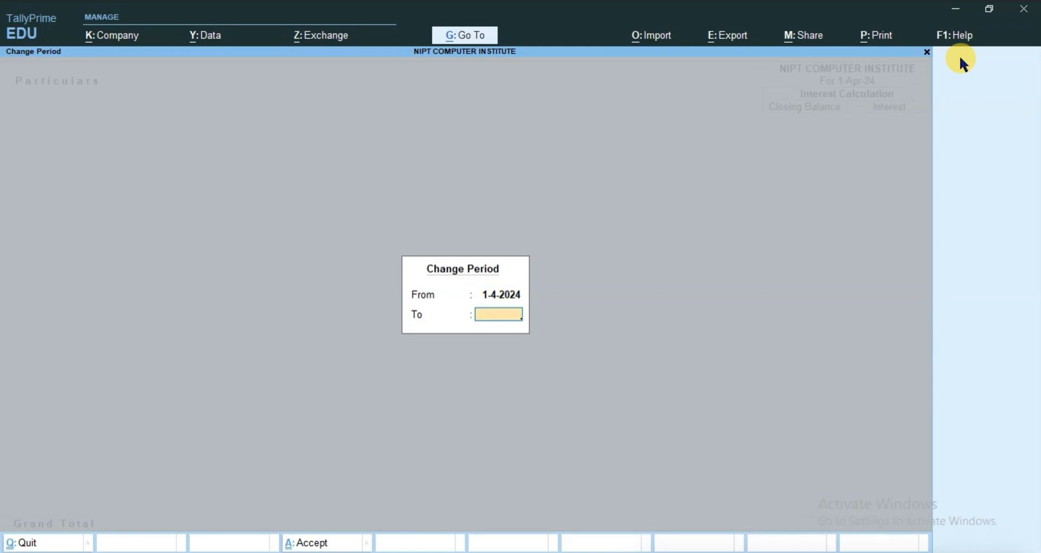
type("1-10-2024")
key("Return")
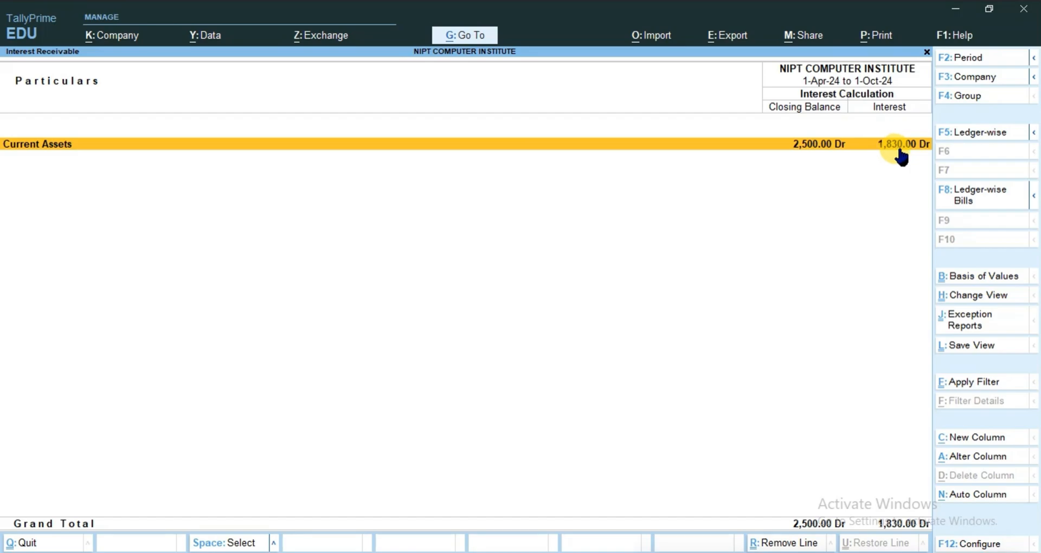
Calculate 2500+1830 in the built-in calculator and return to the Interest Receivable report
key("ctrl")
key("ctrl+n")
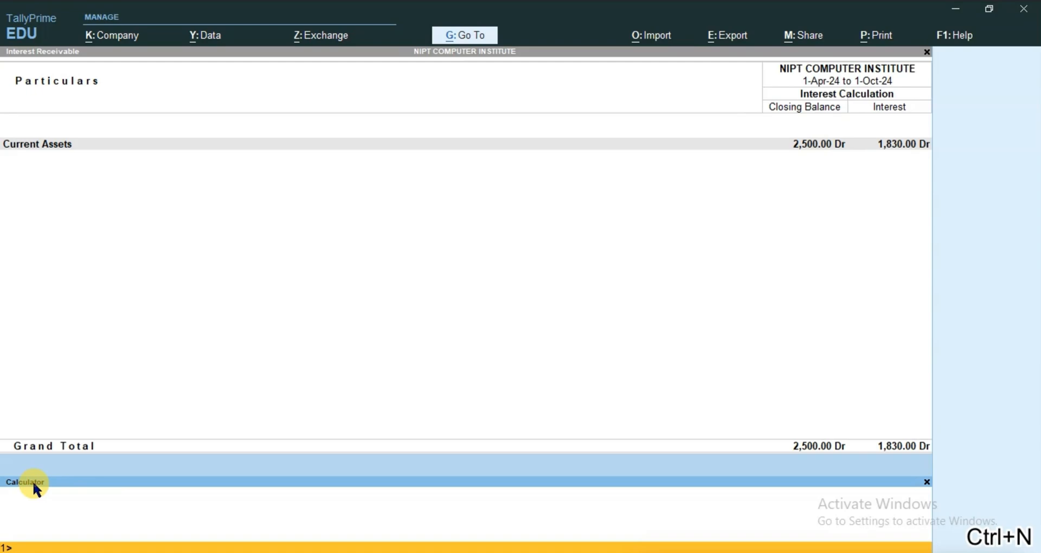
type("2500+")
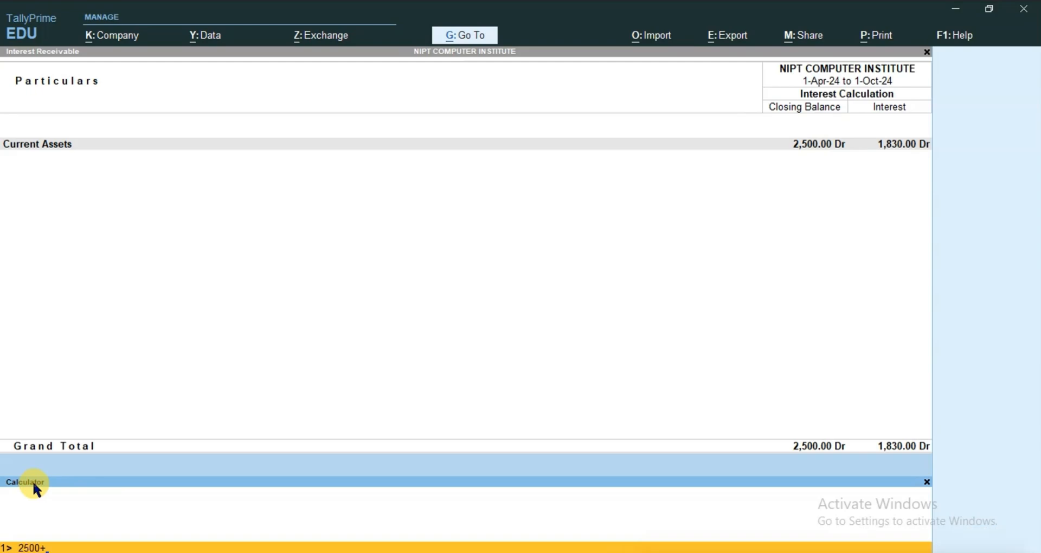
type("1830")
key("Return")
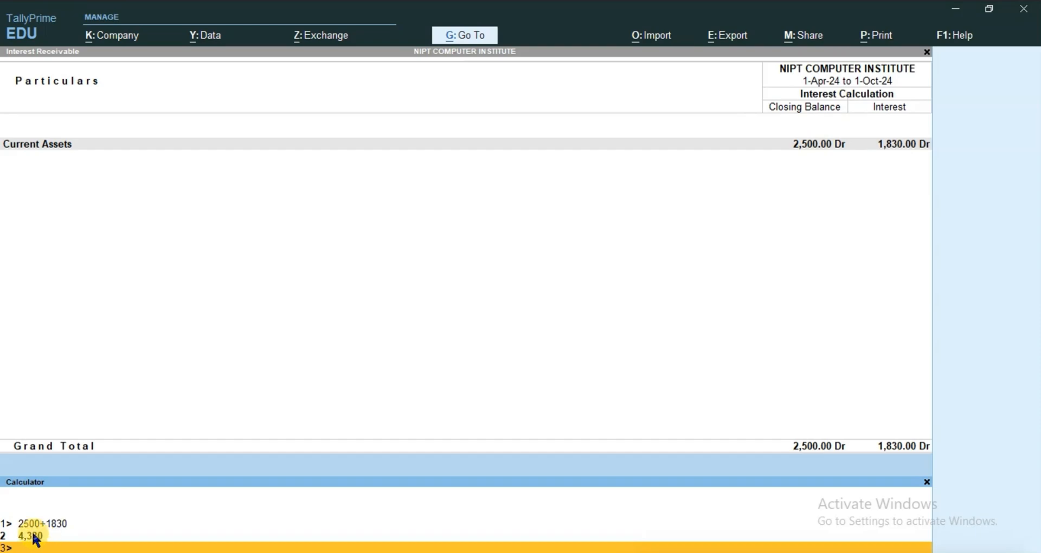
key("ctrl+m")
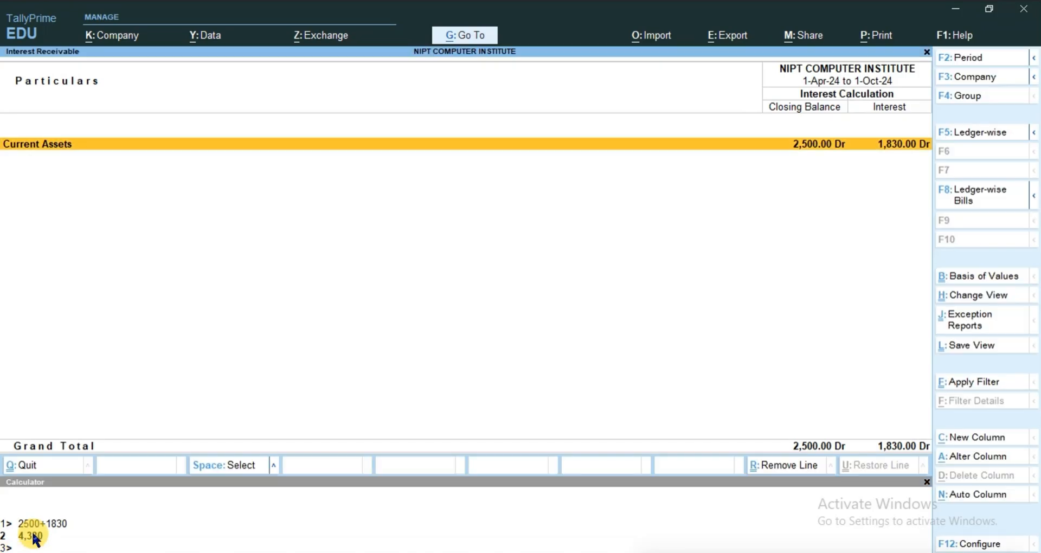
Open the Interest Payable report in place of Interest Receivable and set its period from 1-4-2024 to 1-6-24
key("Escape")
key("Down")
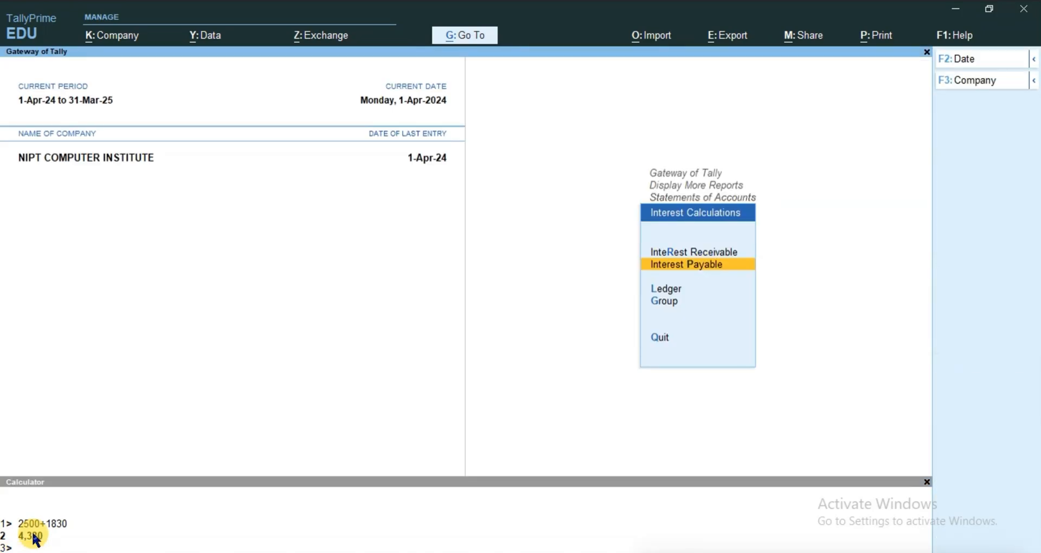
key("Return")
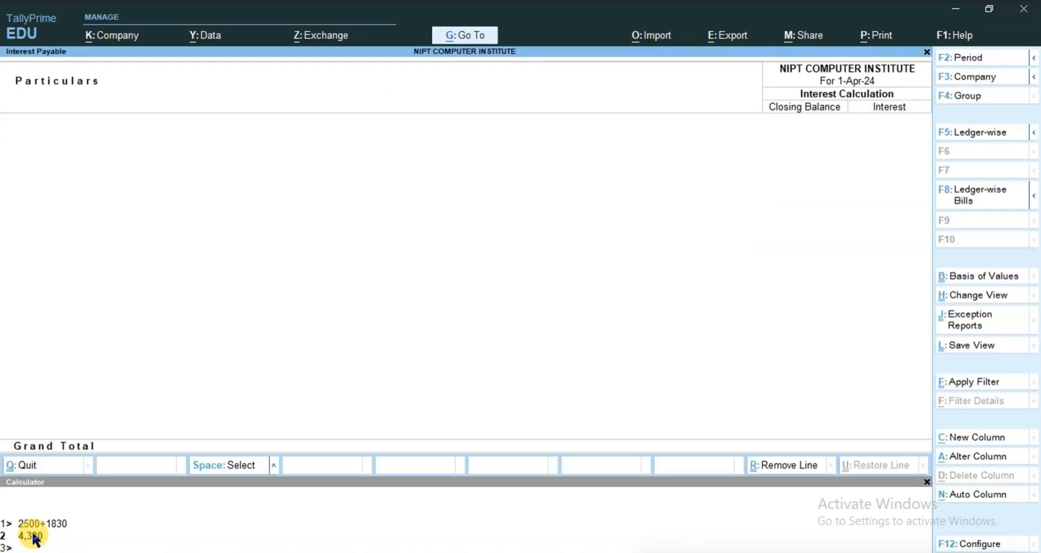
left_click(976, 56)
key("Return")
type("1-6")
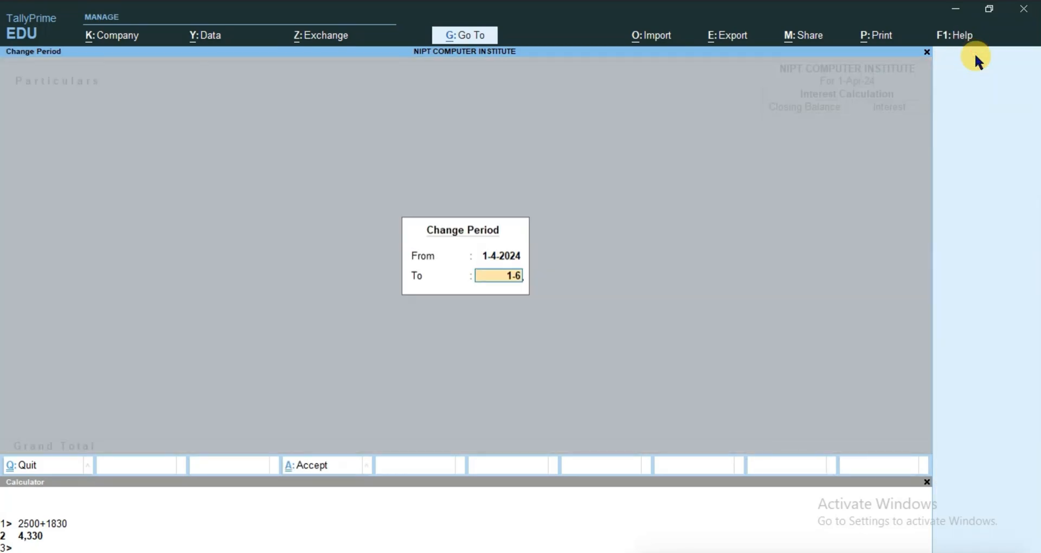
type("-24")
key("Return")
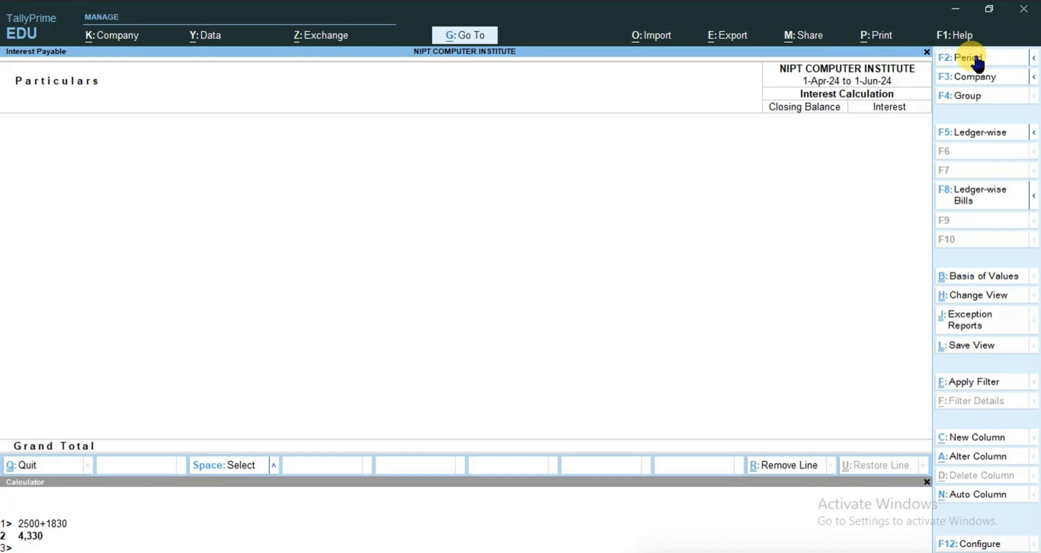
Leave the interest reports and open the recorded Muskan Enterprises purchase voucher No. 1 for alteration
key("Escape")
key("Escape")
key("Escape")
key("Escape")
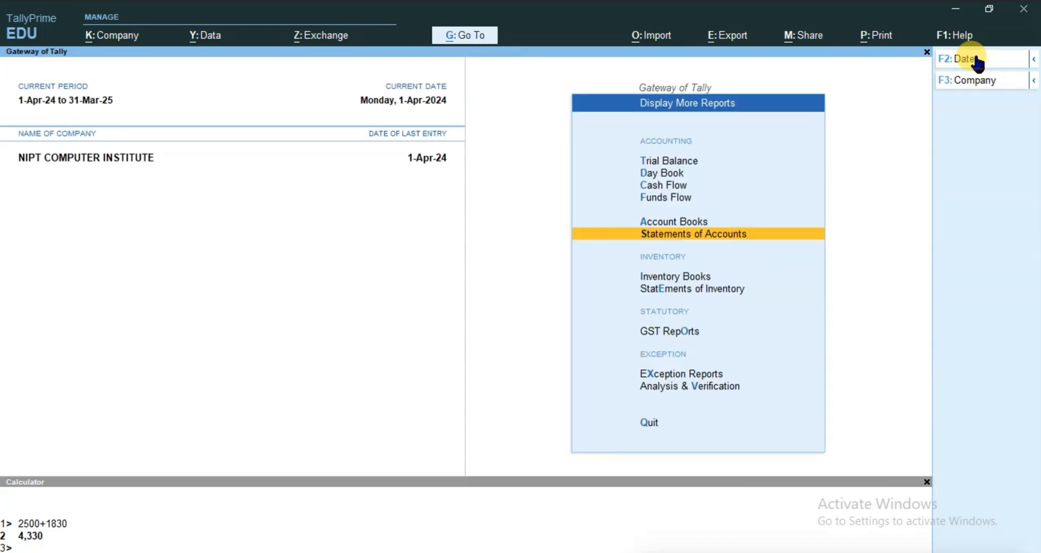
key("Up")
key("Up")
key("Up")
key("Up")
key("Up")
key("Up")
key("Up")
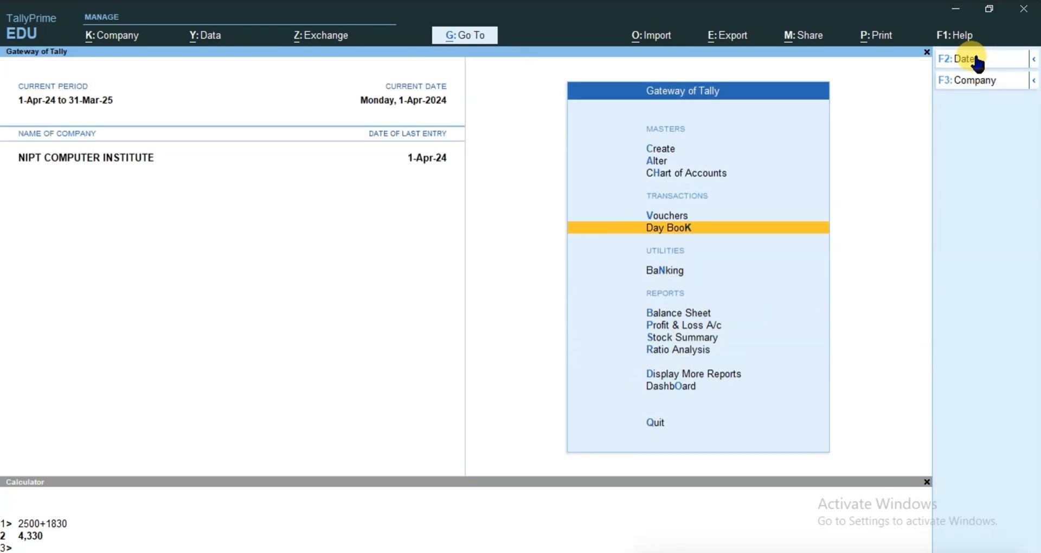
key("Return")
key("Page_Up")
key("Page_Up")
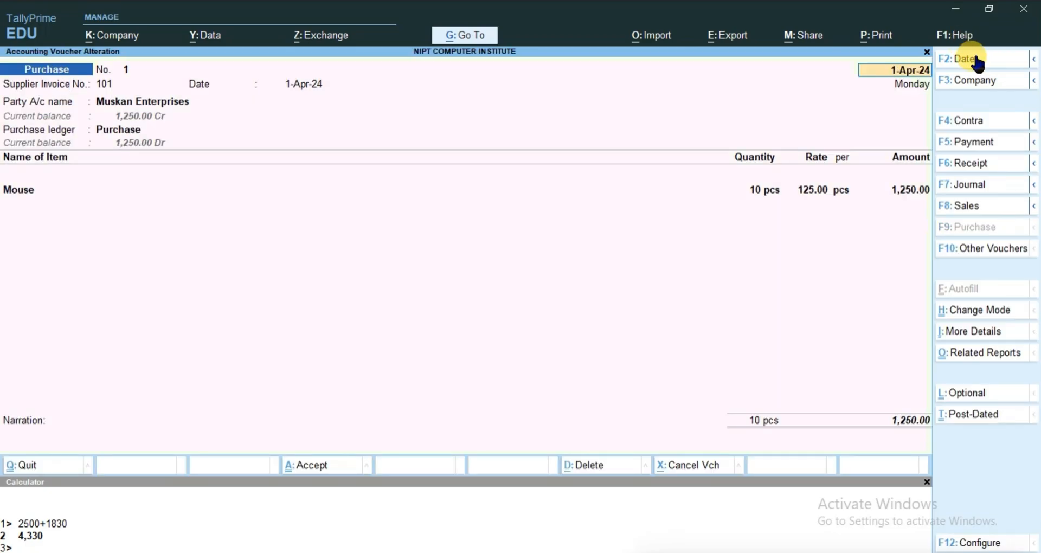
Open the Muskan Enterprises ledger from the voucher and activate its interest calculation, keeping the transaction-by-transaction and transaction date options at No
left_click(142, 101)
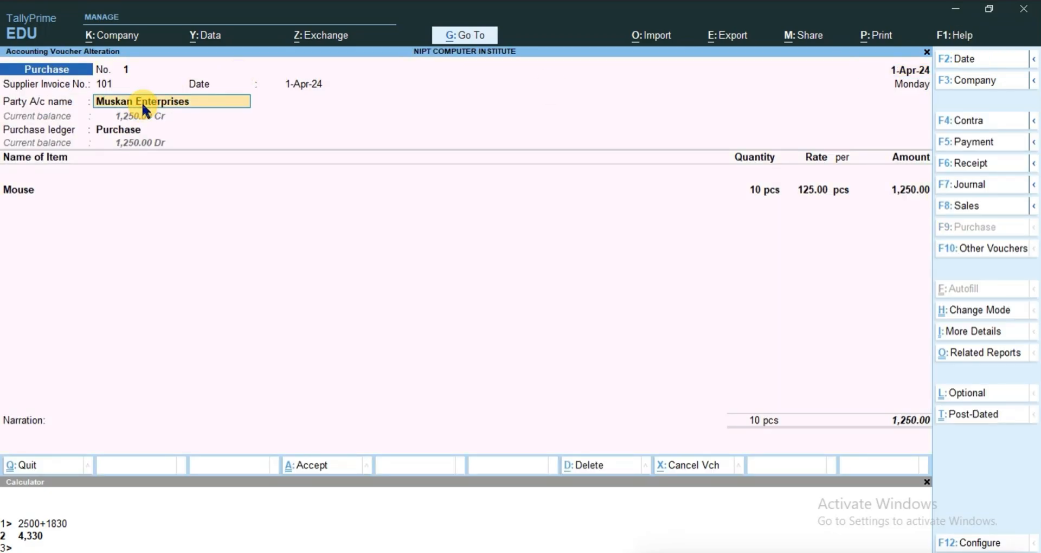
key("ctrl+Return")
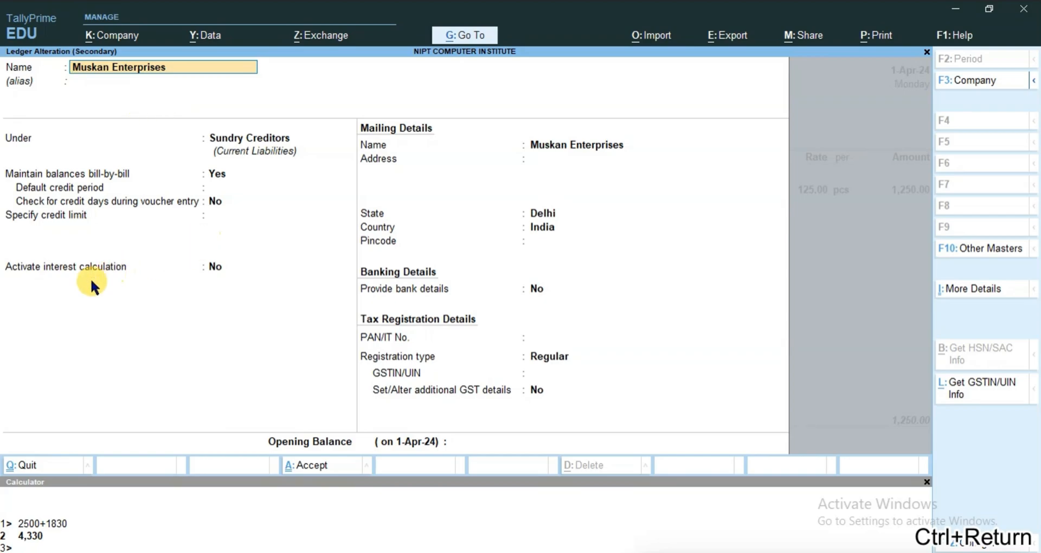
left_click(212, 269)
type("y")
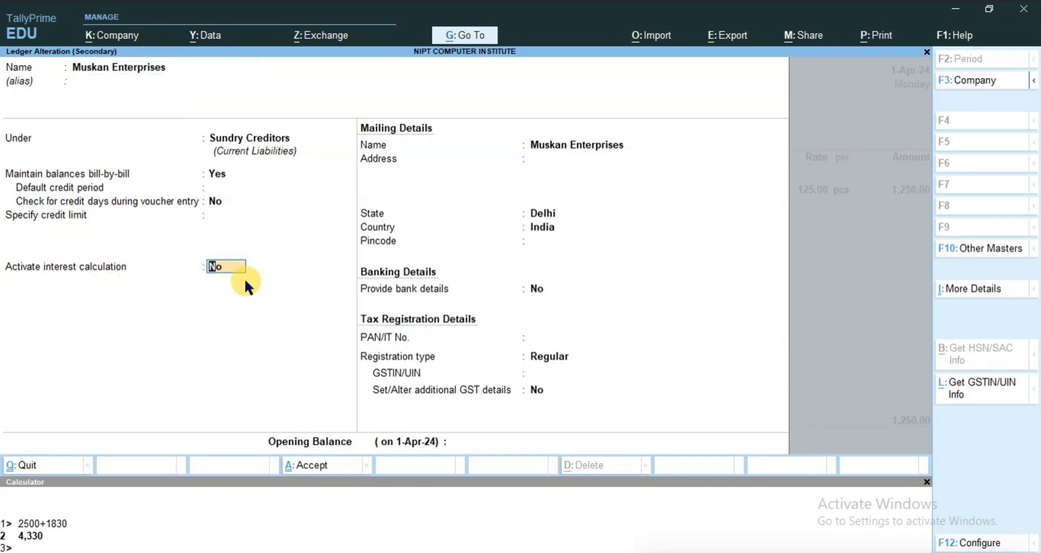
key("Return")
Set the interest rate to 8 % per 30-Day Month on All Balances and accept the interest parameters
key("Return")
key("Return")
key("Return")
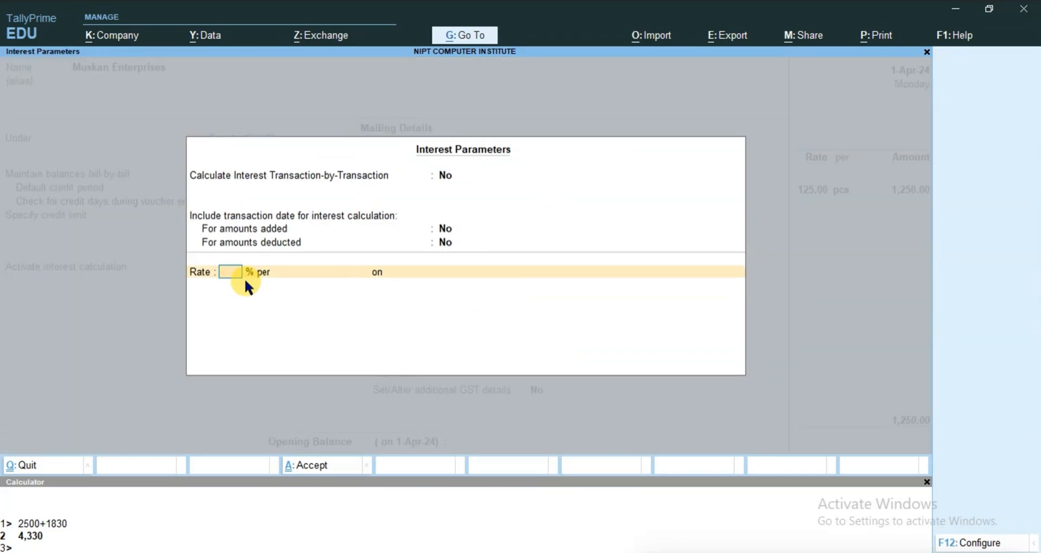
type("8")
key("Return")
key("Down")
key("Up")
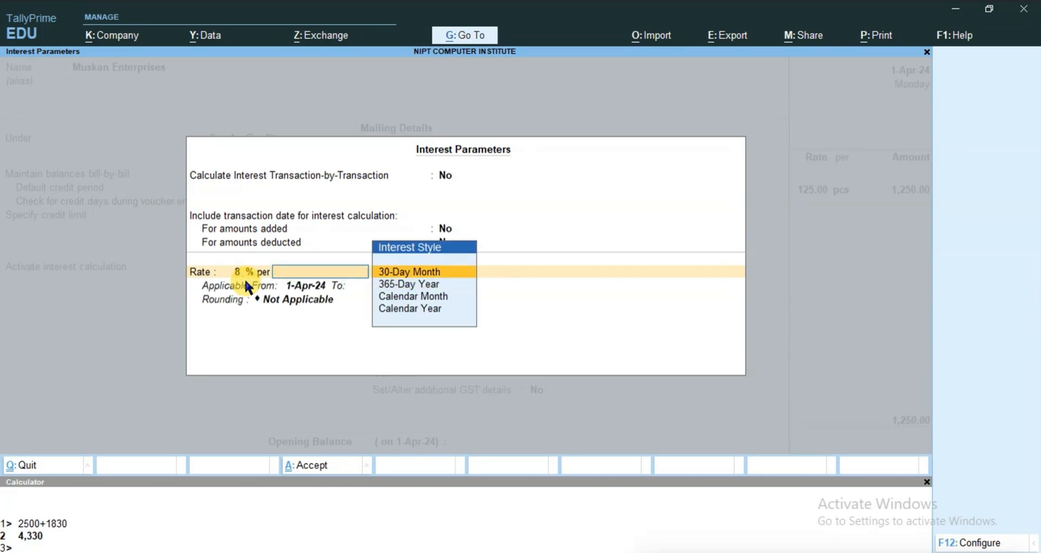
key("Down")
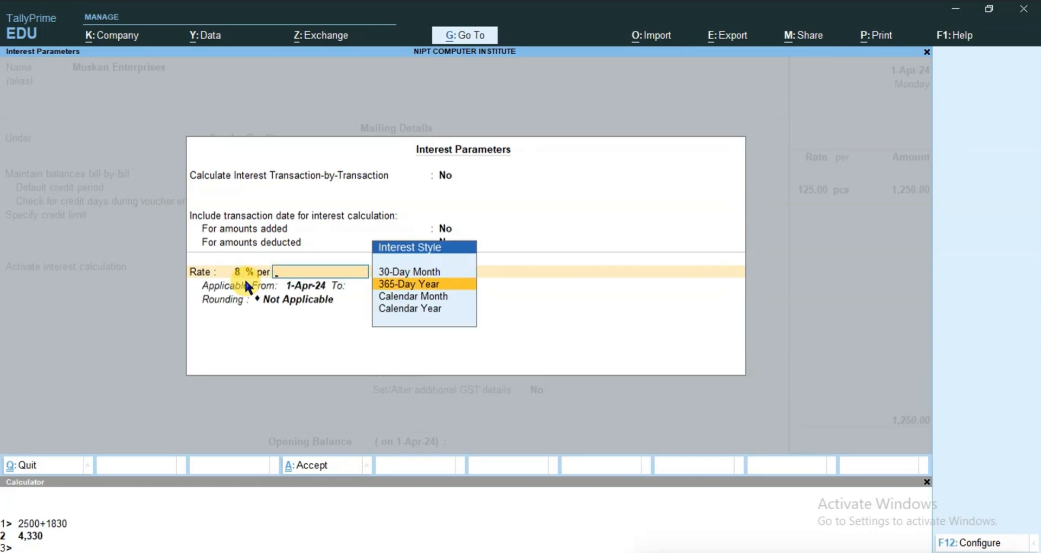
key("Up")
key("Return")
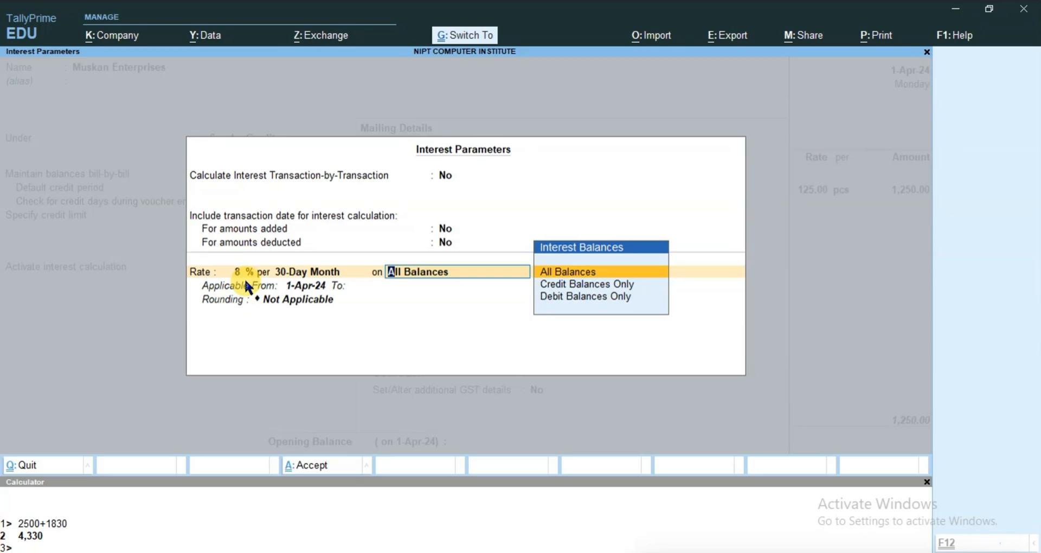
key("ctrl+a")
Save the altered Muskan Enterprises ledger, accept the party details and leave the purchase voucher
key("ctrl+a")
key("ctrl+a")
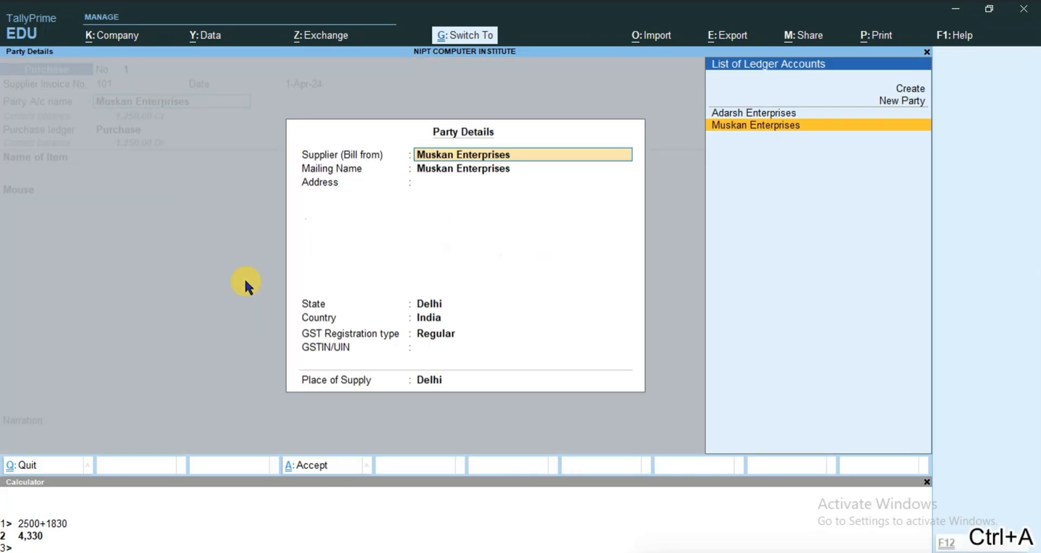
key("ctrl+a")
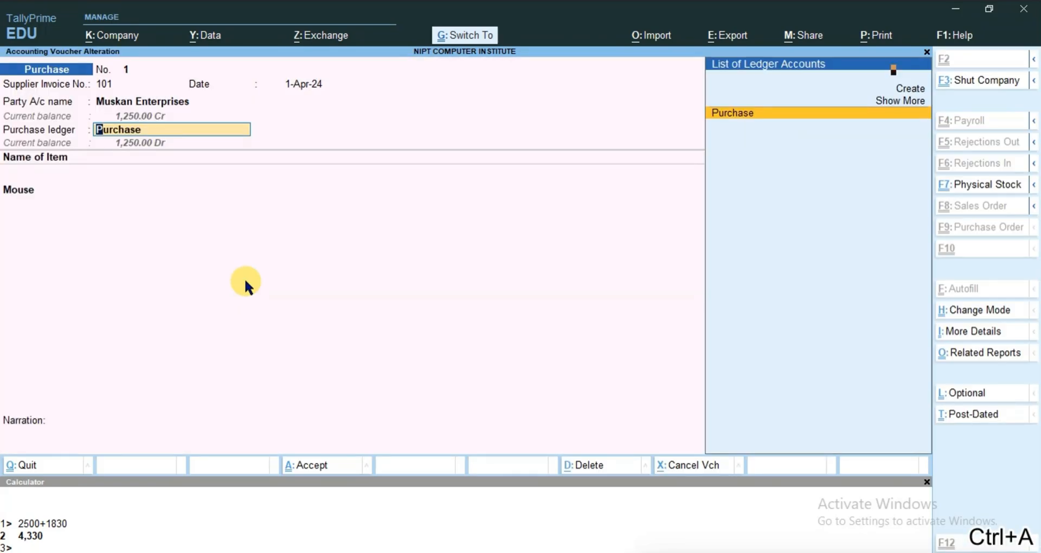
key("Escape")
key("Return")
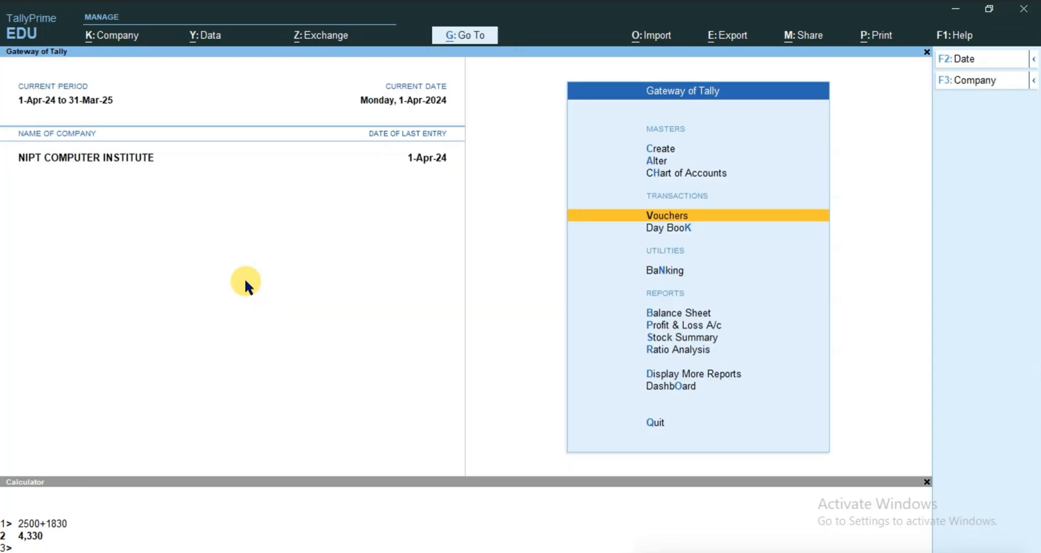
Open the Interest Payable report from the interest calculations in the statements of accounts
key("Down")
key("Down")
key("Down")
key("Down")
key("Down")
key("Down")
key("Down")
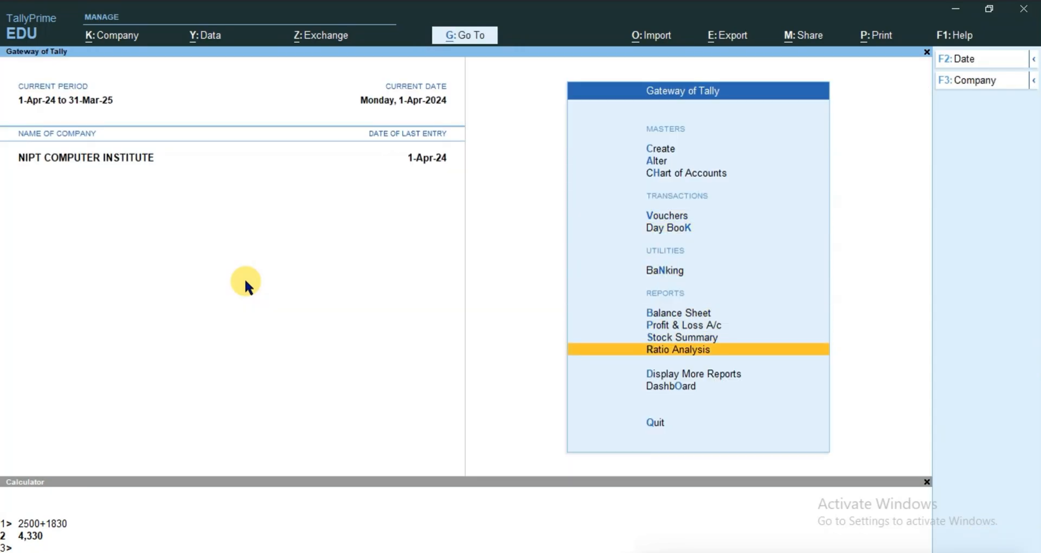
key("Return")
key("Down")
key("Down")
key("Down")
key("Down")
key("Down")
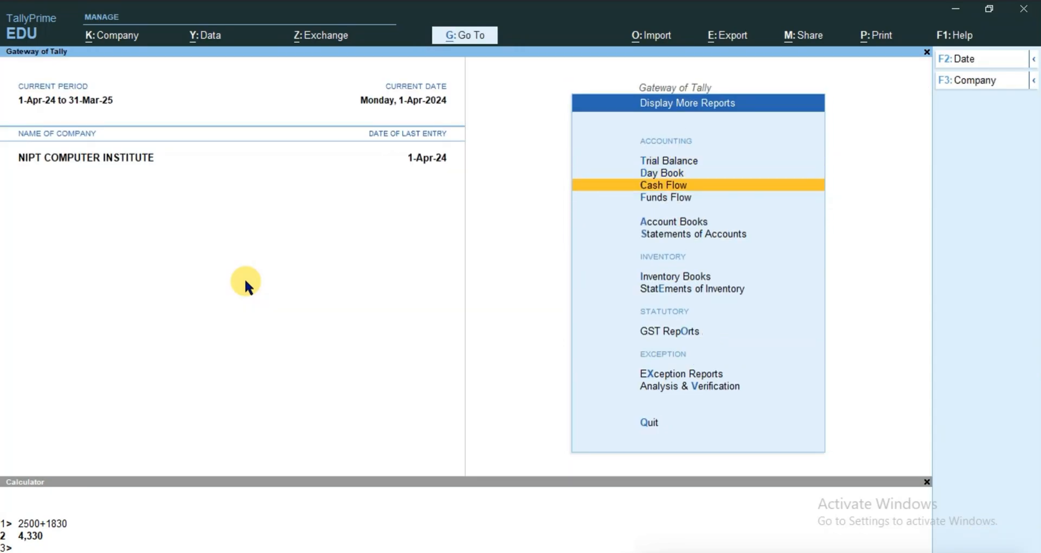
key("Return")
key("Down")
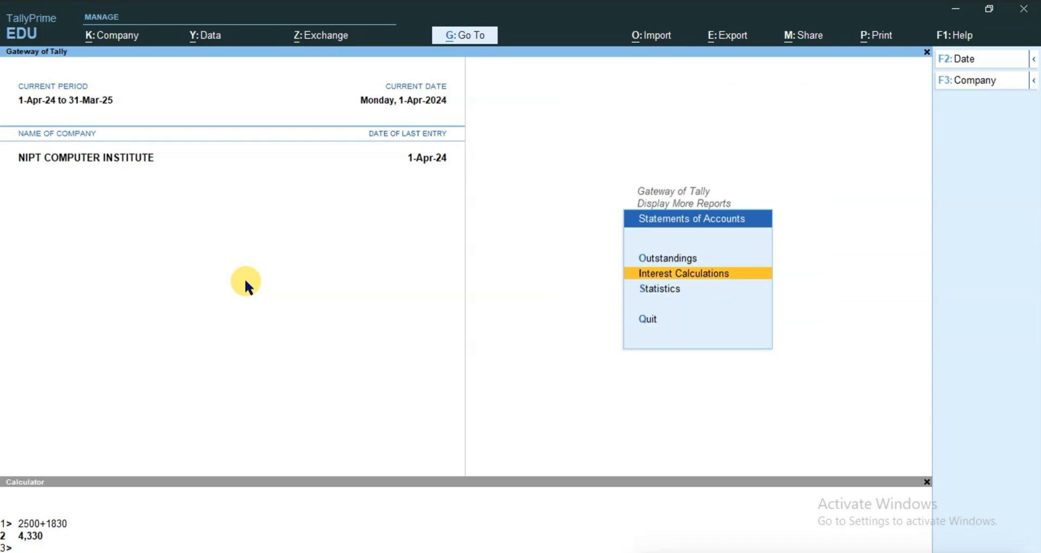
key("Return")
key("Down")
key("Return")
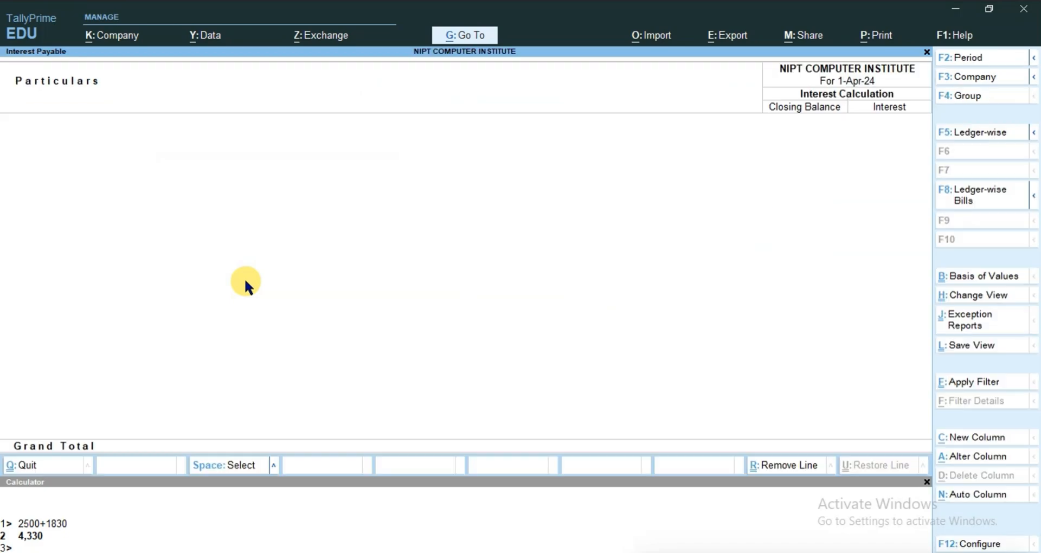
Set the Interest Payable report period from 1-4-2024 to 1-6-24
left_click(955, 58)
key("Return")
type("1")
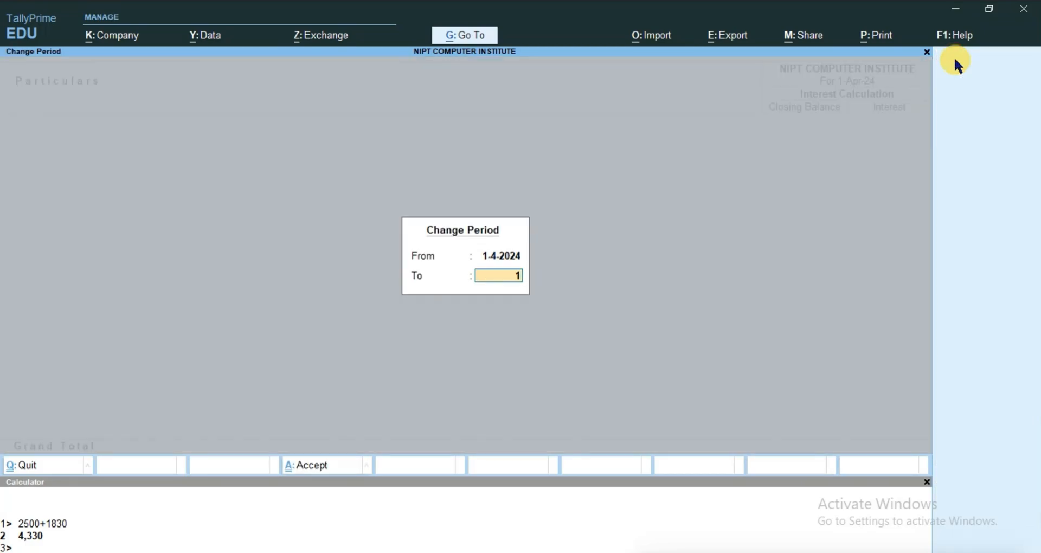
type("-6-24")
key("Return")
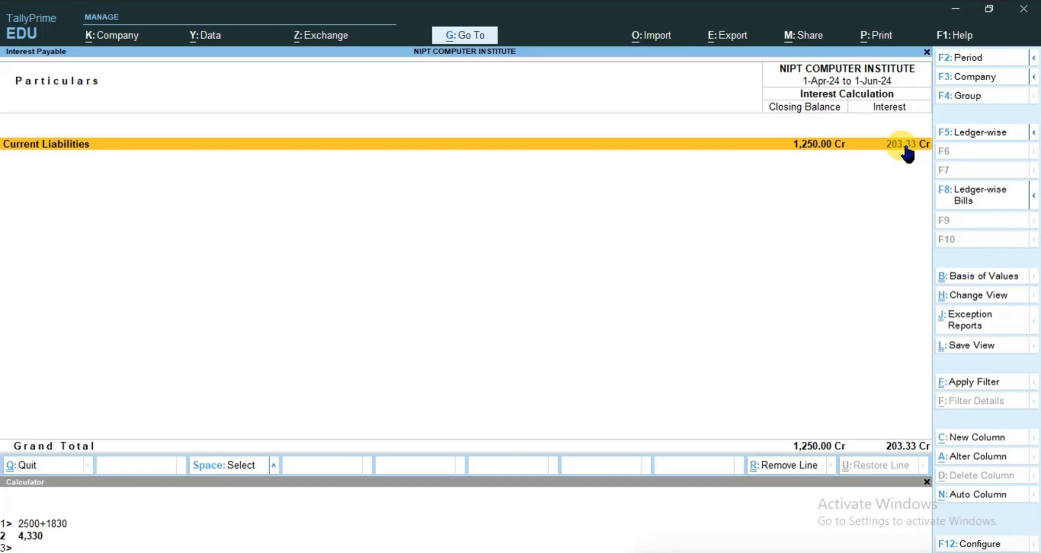
Calculate 1250+203 in the built-in calculator, and leave the Interest Payable report for the Gateway of Tally
left_click(40, 546)
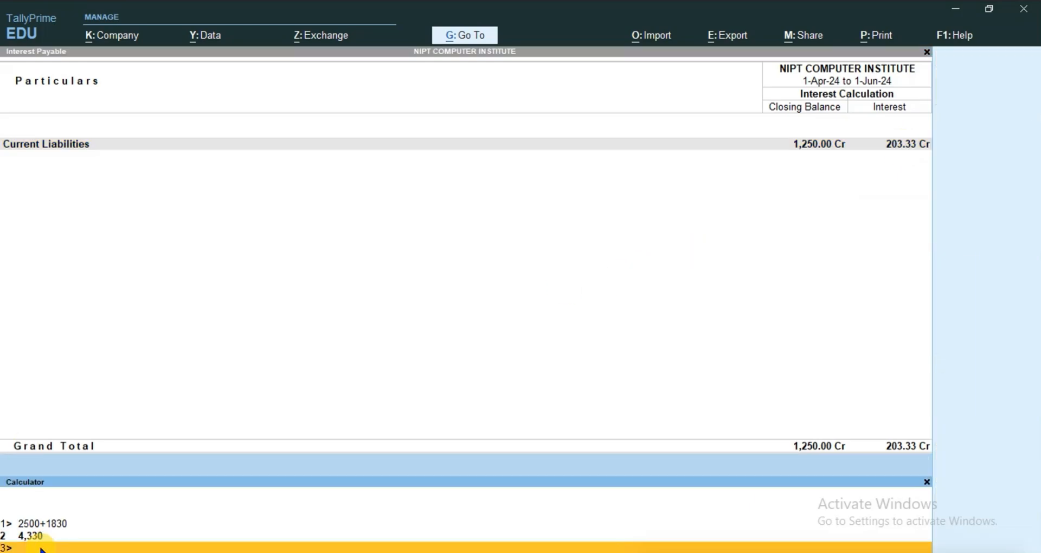
type("1250+203")
key("Return")
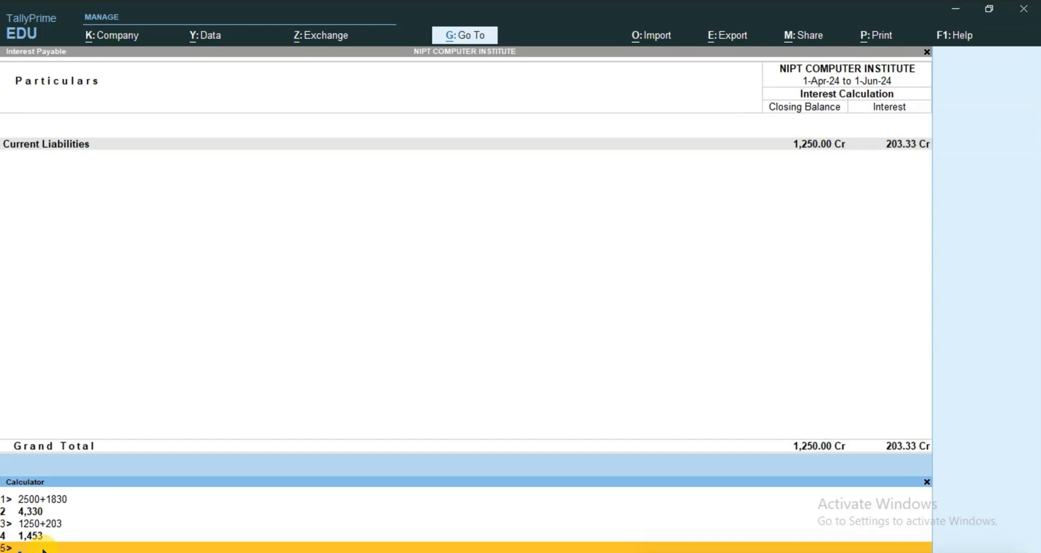
key("ctrl+m")
key("Escape")
key("Escape")
key("Escape")
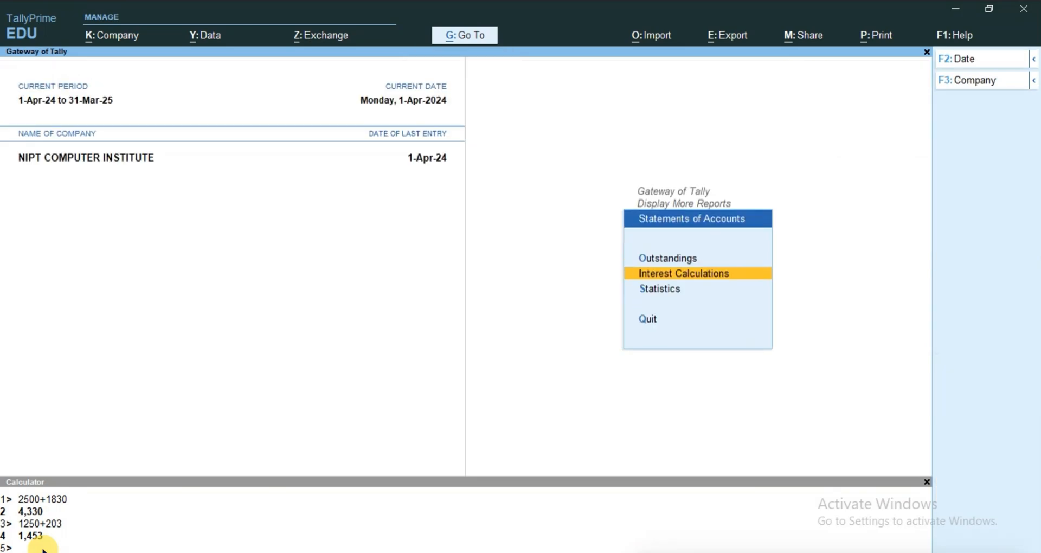
key("Escape")
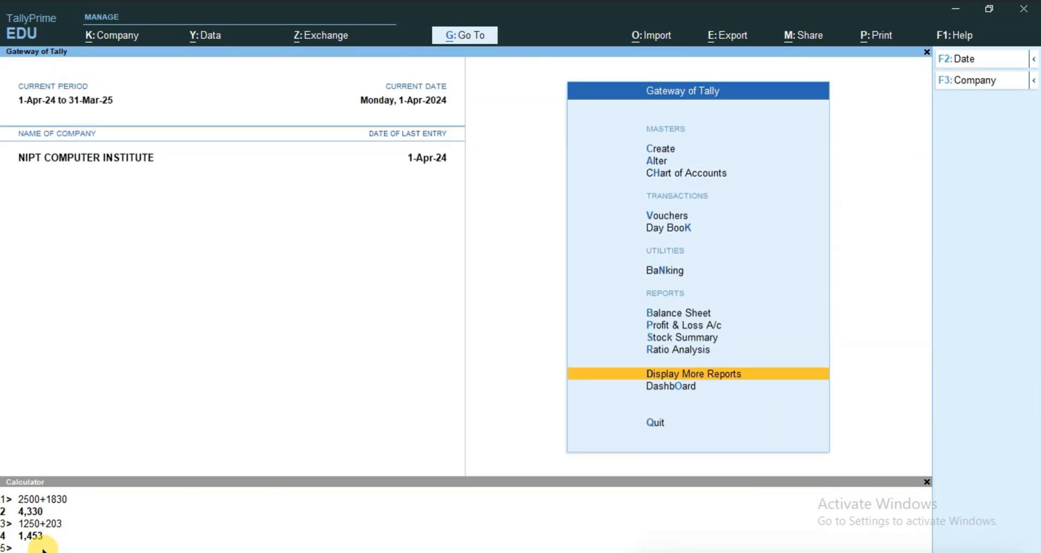